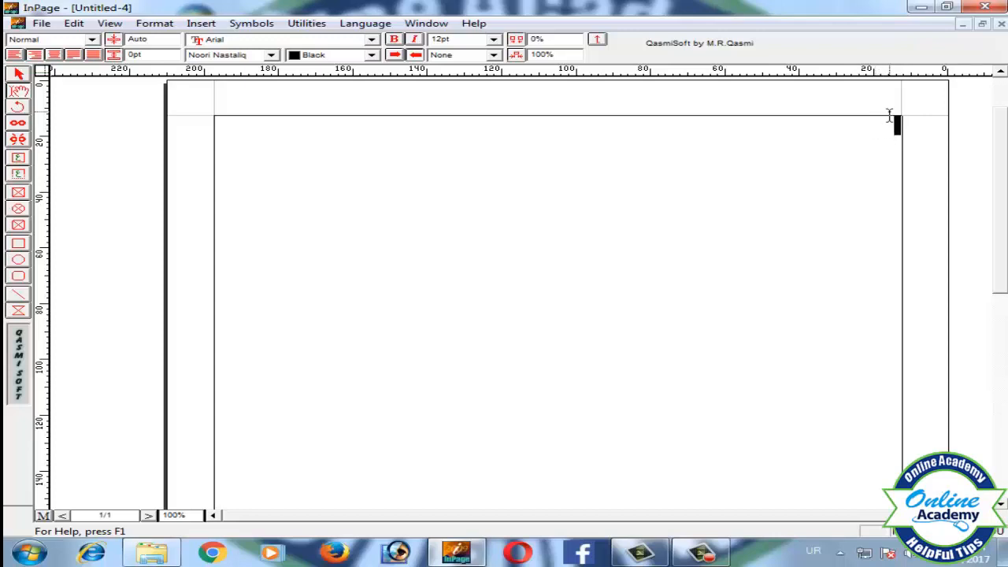
Set the font size to 24pt and write the sentence "پاکستان ایک اسلامی ملک ہے۔" at the start of the page.
left_click(494, 38)
left_click(454, 96)
type("پاکستان")
type(" ایس")
key("BackSpace")
type("ک")
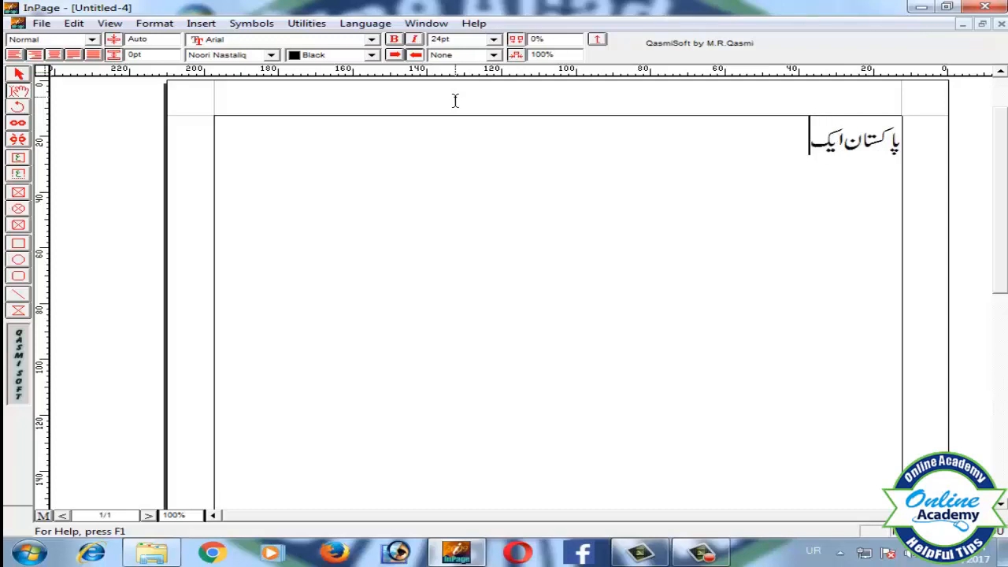
type(" اسلامی")
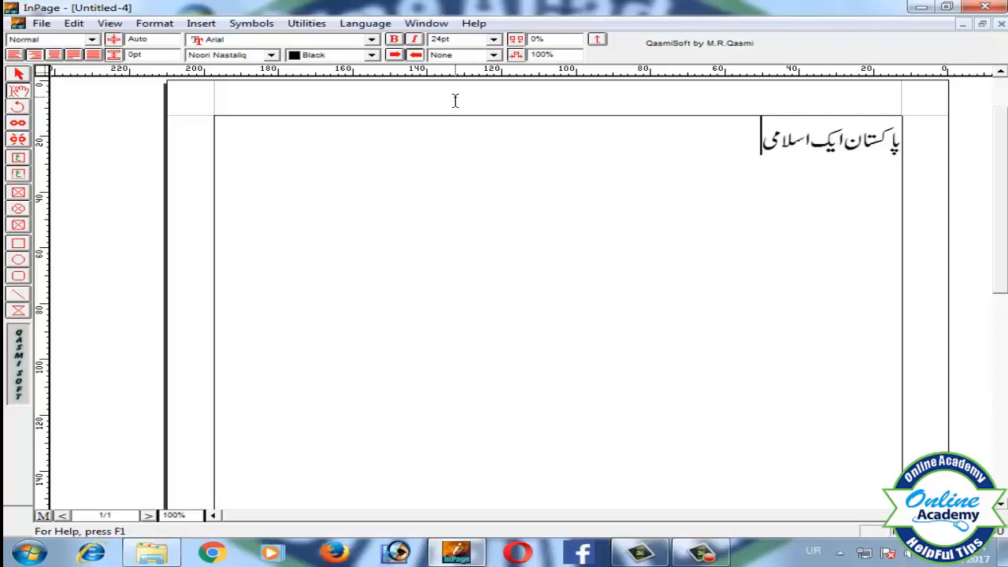
type(" ملک ہے۔")
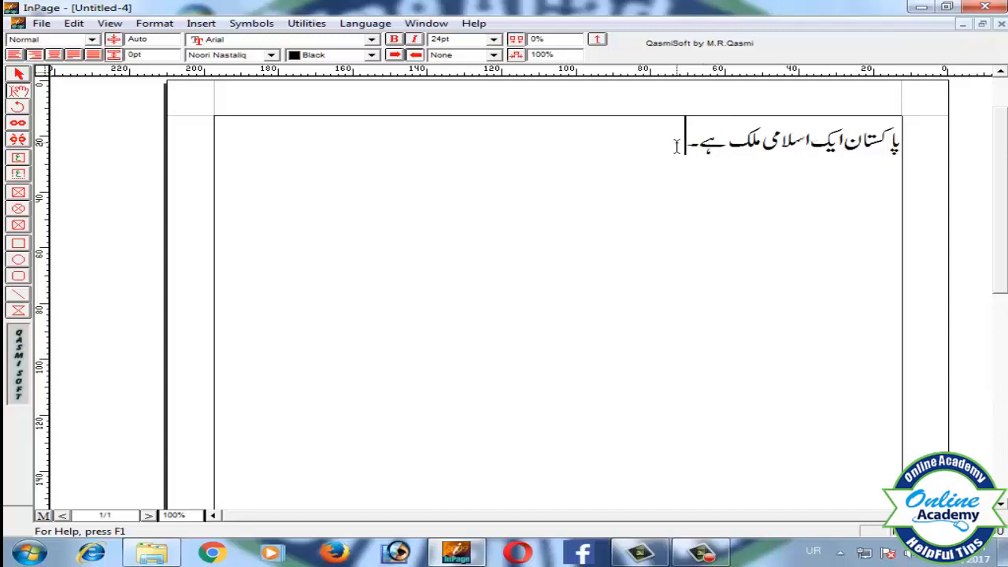
Select the whole Urdu sentence and enlarge its font size step by step to 53pt.
left_click_drag(676, 146, 904, 142)
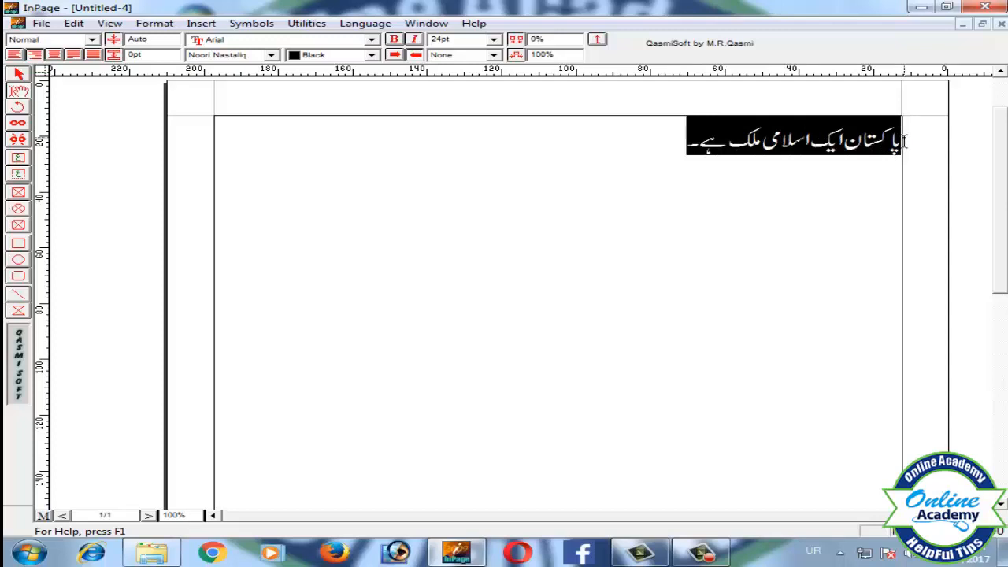
key("ctrl+F10")
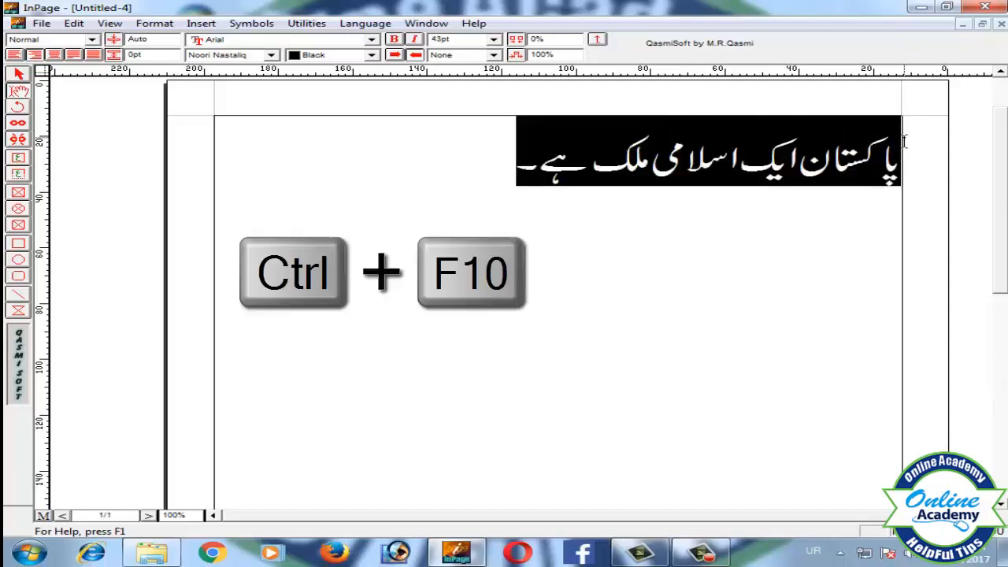
key("ctrl+F10")
key("ctrl+F10")
key("ctrl+F10")
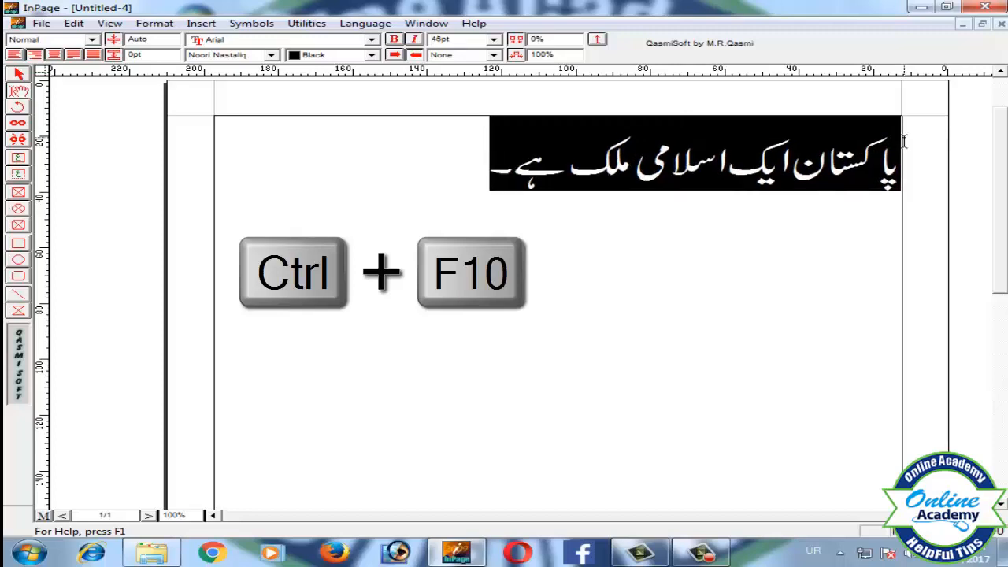
key("ctrl+F10")
key("ctrl+F10")
key("ctrl+F10")
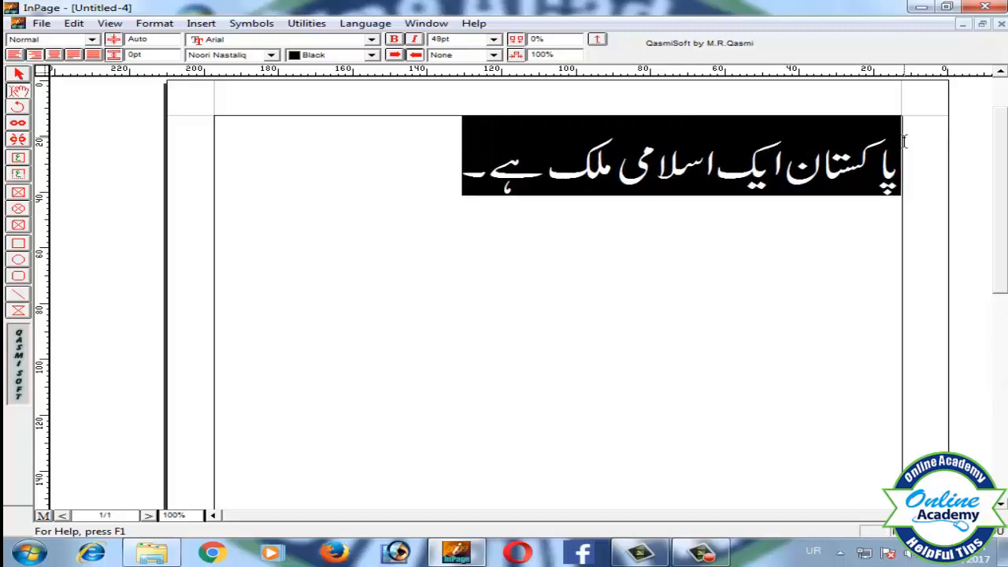
key("ctrl+F10")
key("ctrl+F10")
key("ctrl+F10")
key("ctrl+F10")
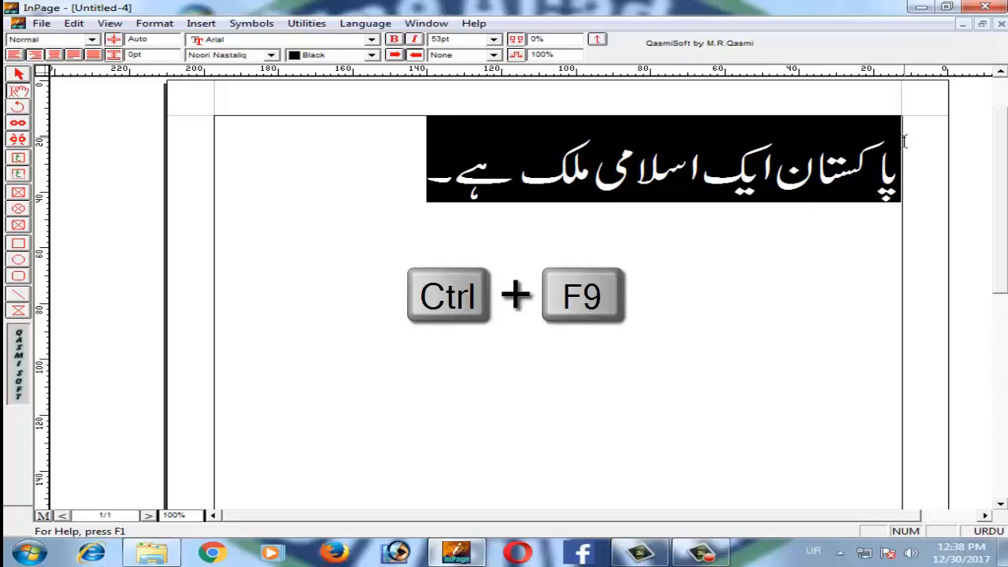
Reduce the selected sentence's font size step by step to 31pt.
key("ctrl+F9")
key("ctrl+F9")
key("ctrl+F9")
key("ctrl+F9")
key("ctrl+F9")
key("ctrl+F9")
key("ctrl+F9")
key("ctrl+F9")
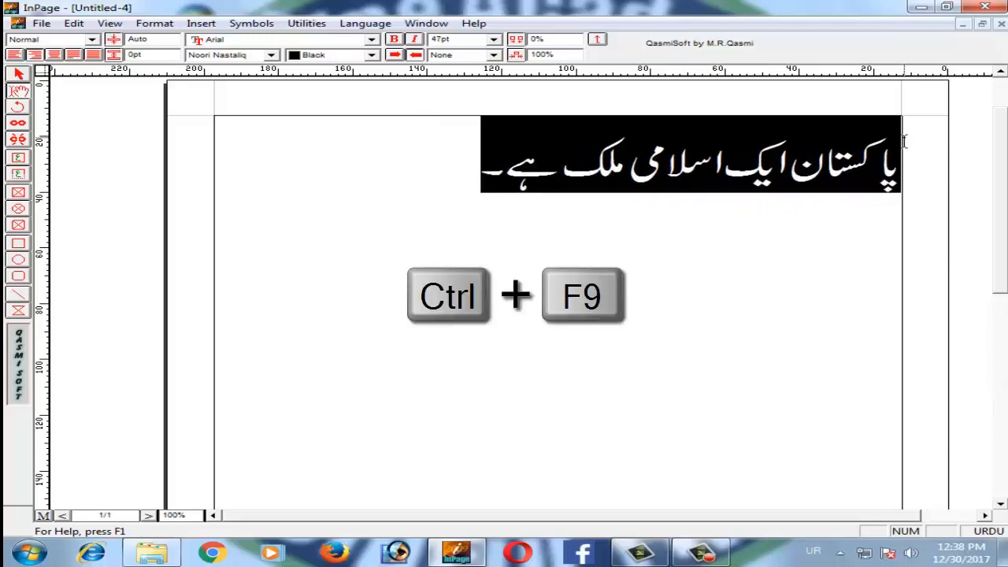
key("ctrl+F9")
key("ctrl+F9")
key("ctrl+F9")
key("ctrl+F9")
key("ctrl+F9")
key("ctrl+F9")
key("ctrl+F9")
key("ctrl+F9")
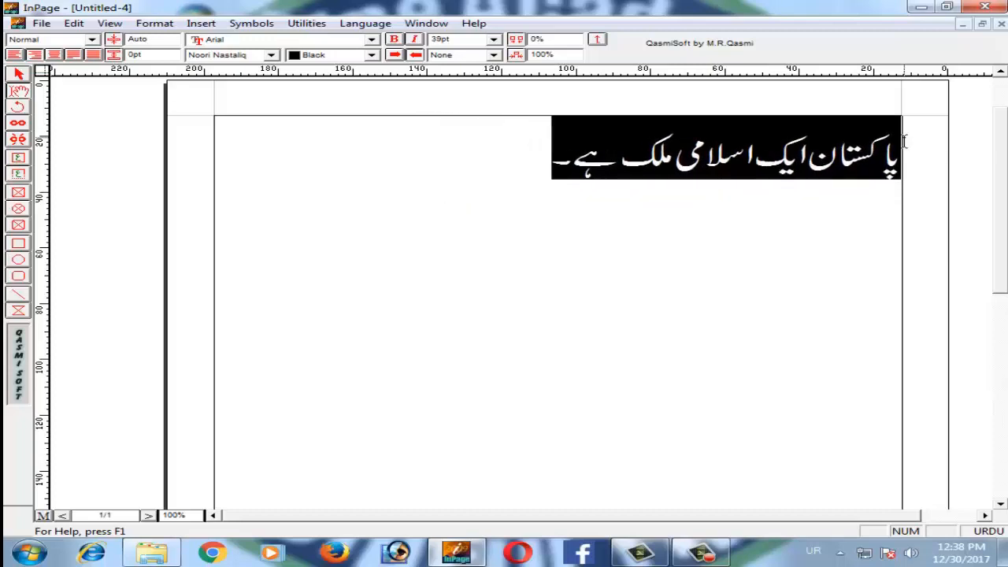
key("ctrl+F9")
key("ctrl+F9")
key("ctrl+F9")
key("ctrl+F9")
key("ctrl+F9")
key("ctrl+F9")
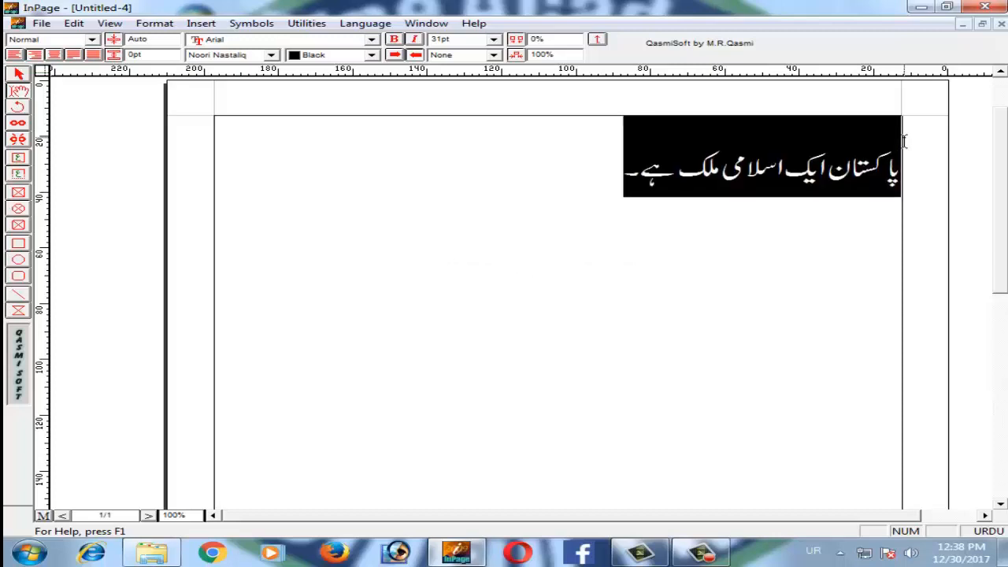
Increase the line spacing of the selected sentence in small increments.
key("ctrl+F8")
key("ctrl+F8")
key("ctrl+F8")
key("ctrl+F8")
key("ctrl+F8")
key("ctrl+F8")
key("ctrl+F8")
key("ctrl+F8")
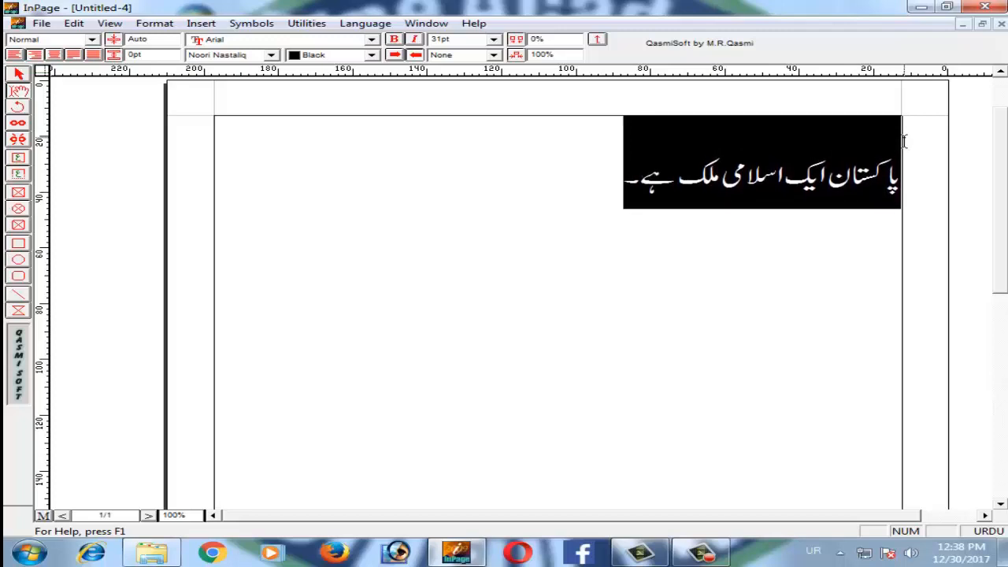
key("ctrl+F8")
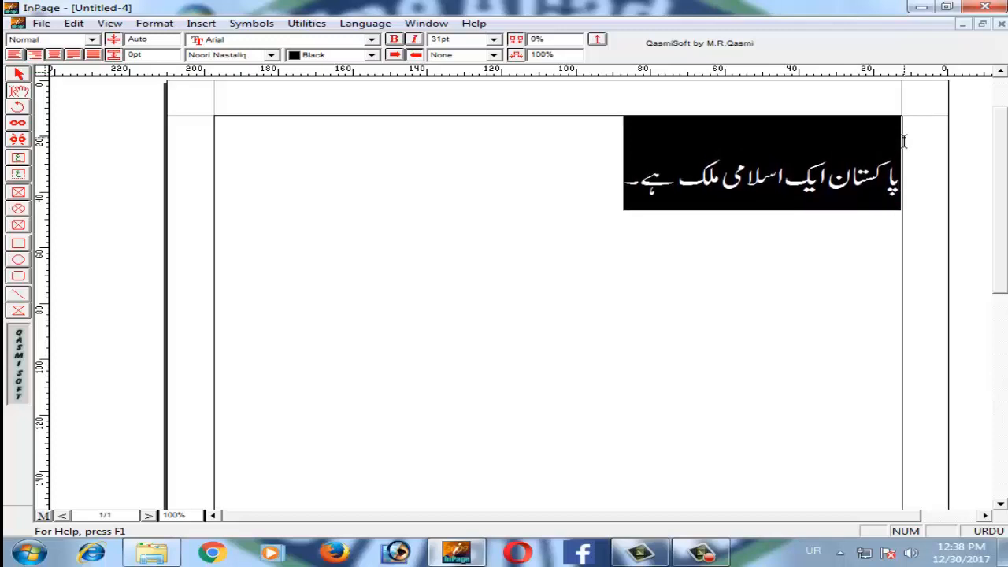
Decrease the selected sentence's line spacing until the line sits close to the text frame's upper edge.
key("ctrl+F7")
key("ctrl+F7")
key("ctrl+F7")
key("ctrl+F7")
key("ctrl+F7")
key("ctrl+F7")
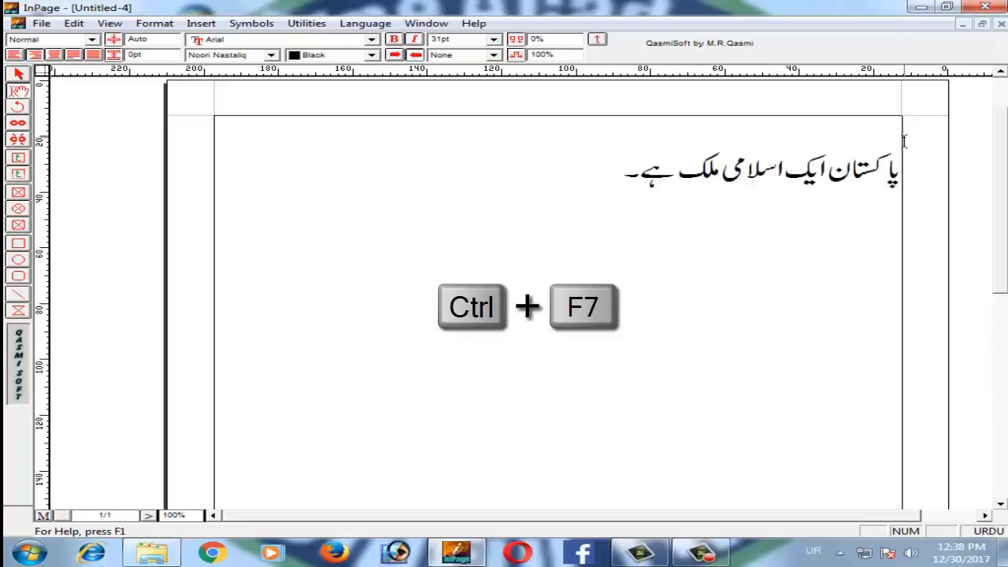
key("ctrl+F7")
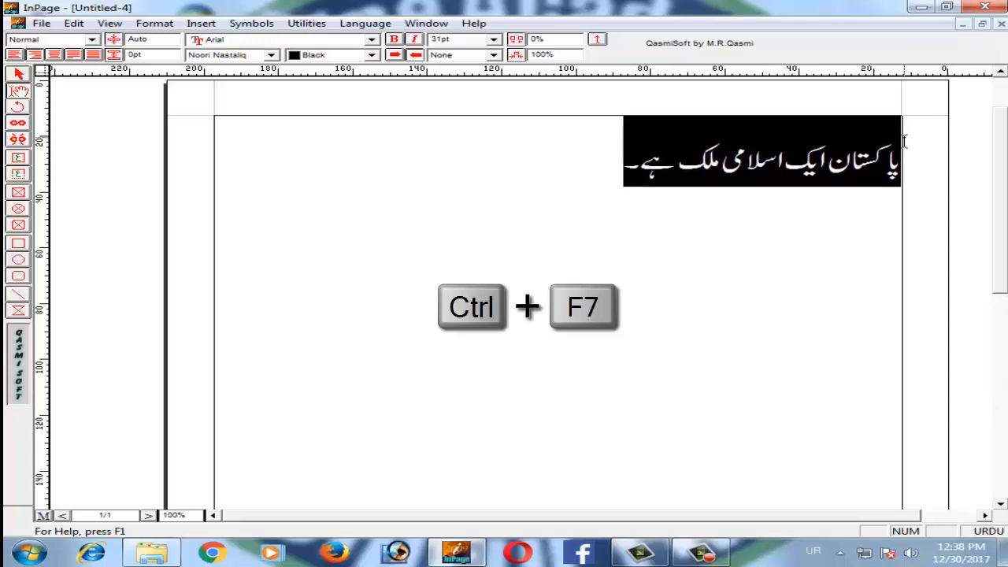
key("ctrl+F7")
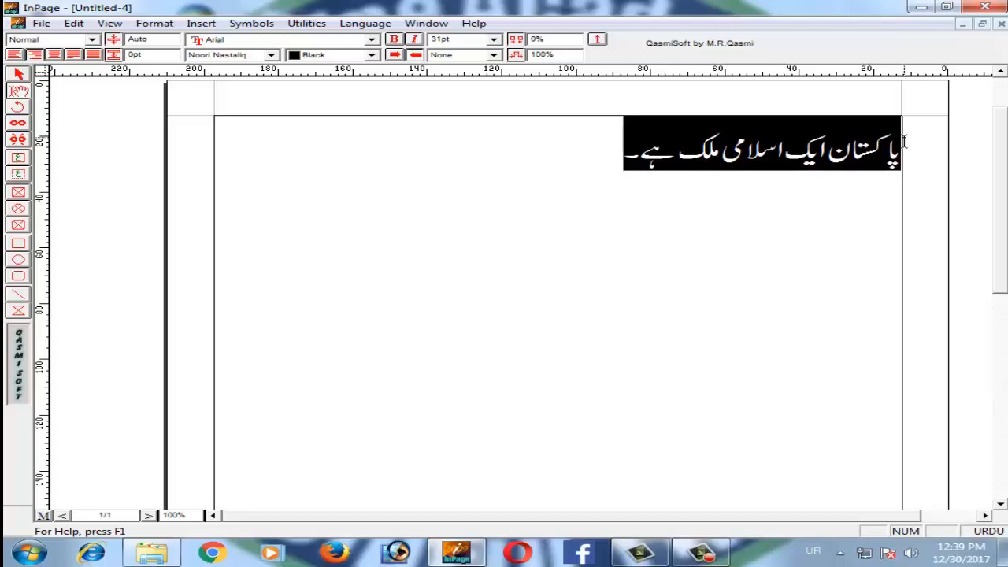
Tighten the character spacing of the selected sentence to -10%.
key("ctrl+F6")
key("ctrl+F6")
key("ctrl+F6")
key("ctrl+F6")
key("ctrl+F6")
key("ctrl+F6")
key("ctrl+F6")
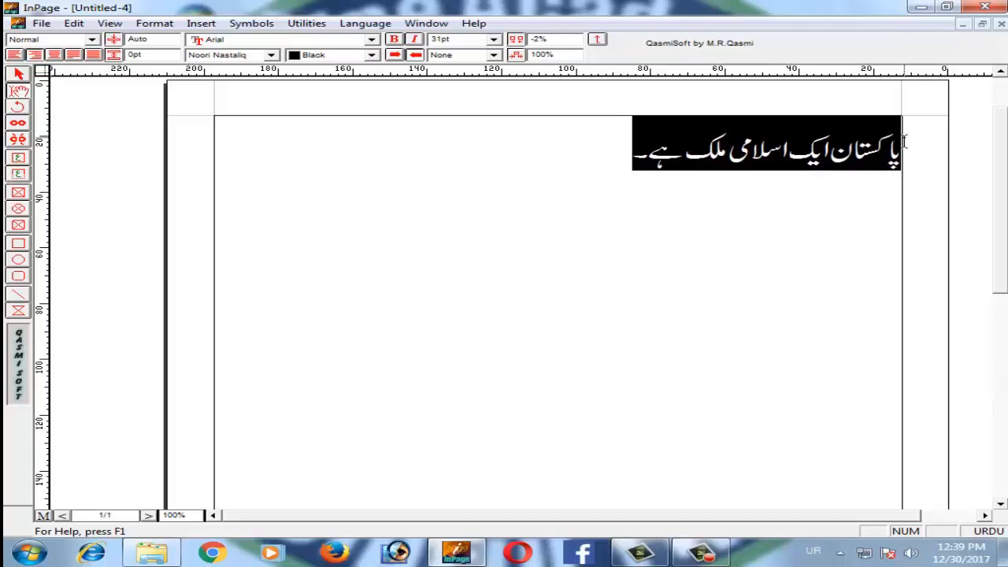
key("ctrl+F6")
key("ctrl+F6")
key("ctrl+F6")
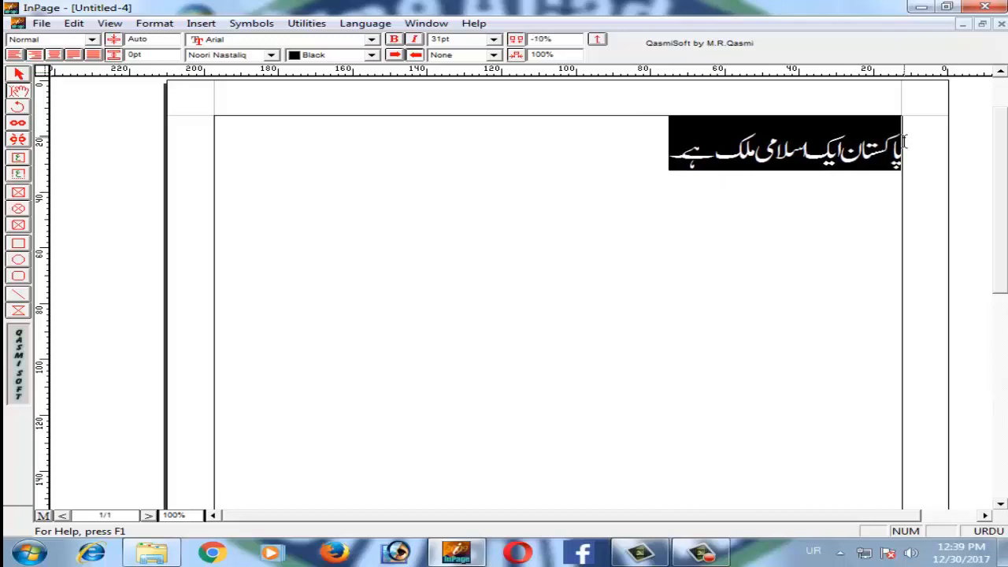
key("ctrl+F6")
Widen the character spacing of the selected sentence step by step to 22%.
key("ctrl+F5")
key("ctrl+F5")
key("ctrl+F5")
key("ctrl+F5")
key("ctrl+F5")
key("ctrl+F5")
key("ctrl+F5")
key("ctrl+F5")
key("ctrl+F5")
key("ctrl+F5")
key("ctrl+F5")
key("ctrl+F5")
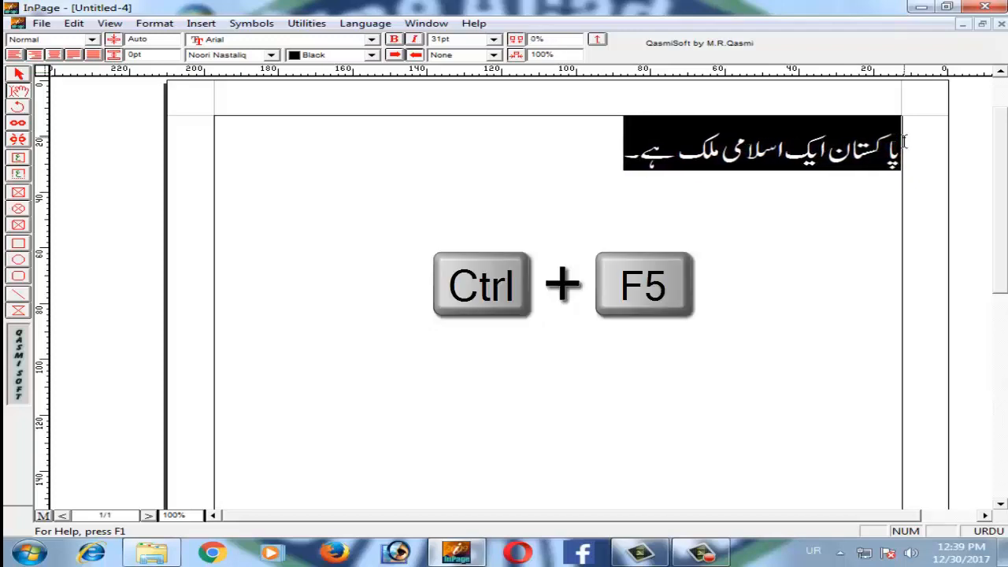
key("ctrl+F5")
key("ctrl+F5")
key("ctrl+F5")
key("ctrl+F5")
key("ctrl+F5")
key("ctrl+F5")
key("ctrl+F5")
key("ctrl+F5")
key("ctrl+F5")
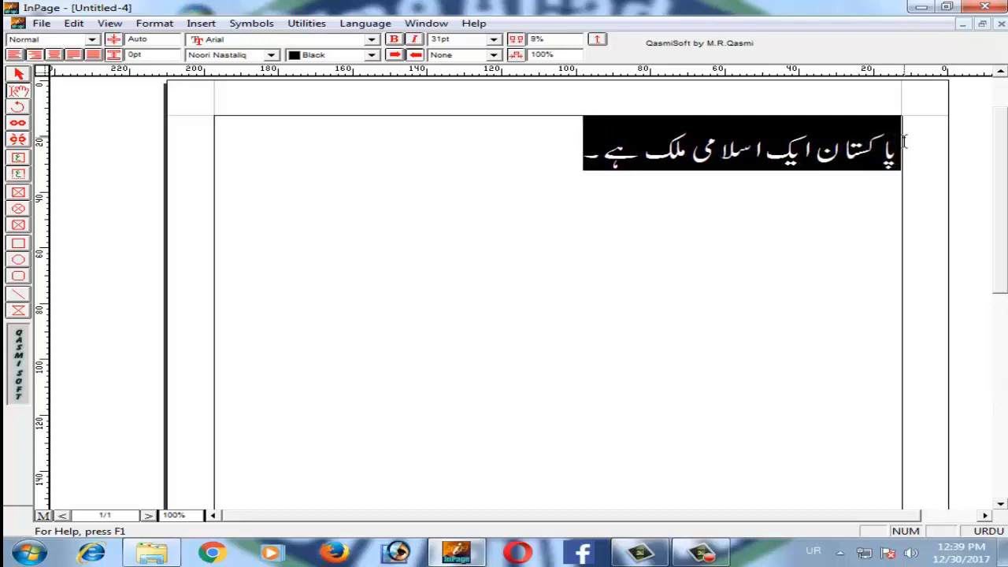
key("ctrl+F6")
key("ctrl+F6")
key("ctrl+F6")
key("ctrl+F6")
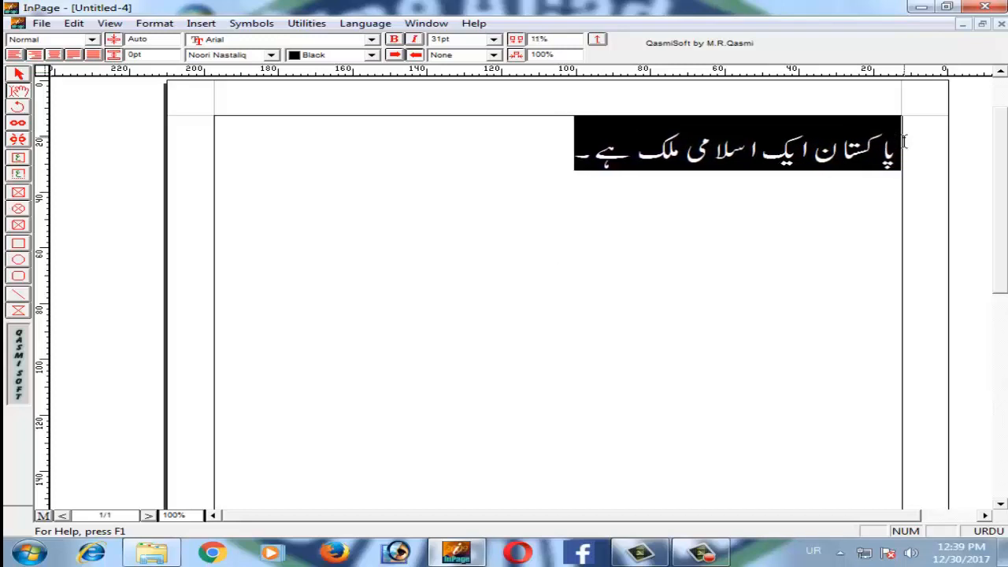
key("ctrl+F5")
key("ctrl+F5")
key("ctrl+F5")
key("ctrl+F5")
key("ctrl+F5")
key("ctrl+F5")
key("ctrl+F5")
key("ctrl+F5")
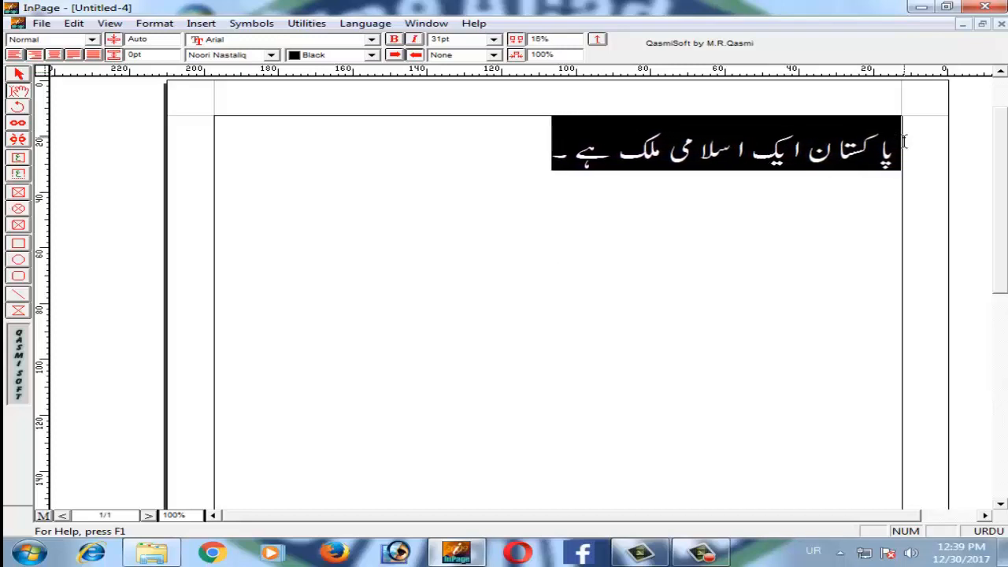
key("ctrl+F5")
key("ctrl+F5")
key("ctrl+F5")
key("ctrl+F5")
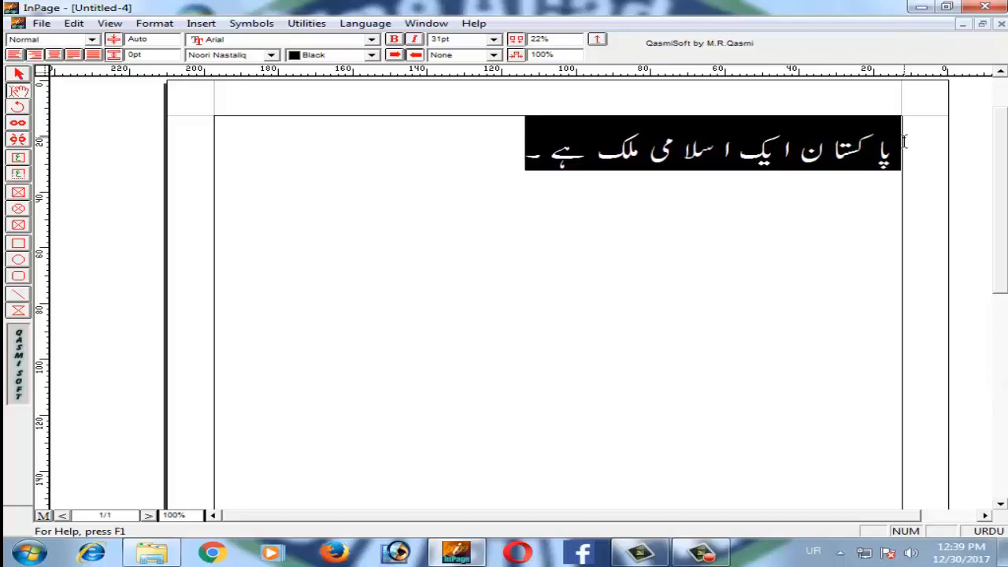
Bring the selected sentence's character spacing down to 4%.
key("ctrl+F6")
key("ctrl+F6")
key("ctrl+F6")
key("ctrl+F6")
key("ctrl+F6")
key("ctrl+F6")
key("ctrl+F6")
key("ctrl+F6")
key("ctrl+F6")
key("ctrl+F6")
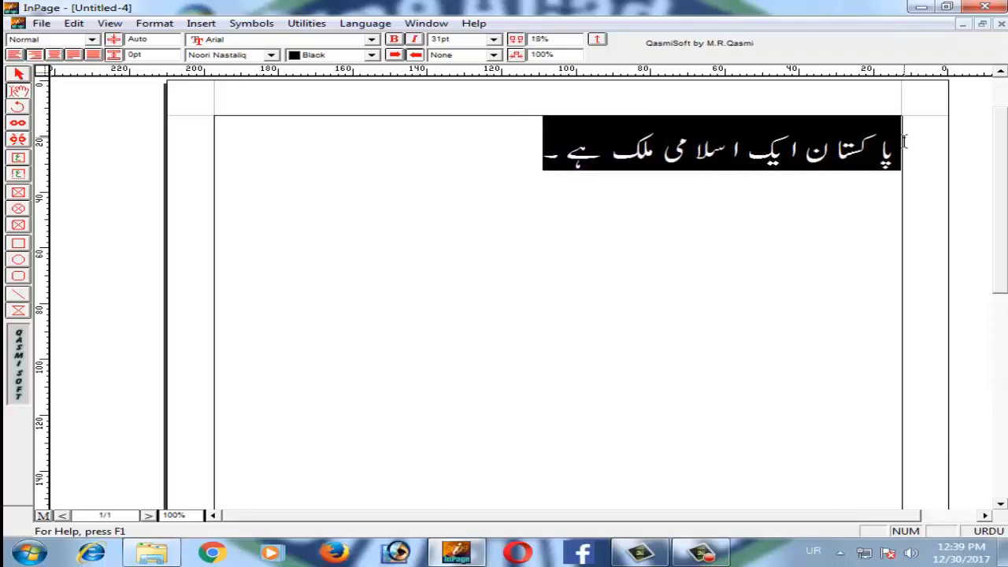
key("ctrl+F6")
key("ctrl+F5")
key("ctrl+F5")
key("ctrl+F5")
key("ctrl+F5")
key("ctrl+F5")
key("ctrl+F5")
key("ctrl+F6")
key("ctrl+F6")
key("ctrl+F6")
key("ctrl+F6")
key("ctrl+F6")
key("ctrl+F6")
key("ctrl+F6")
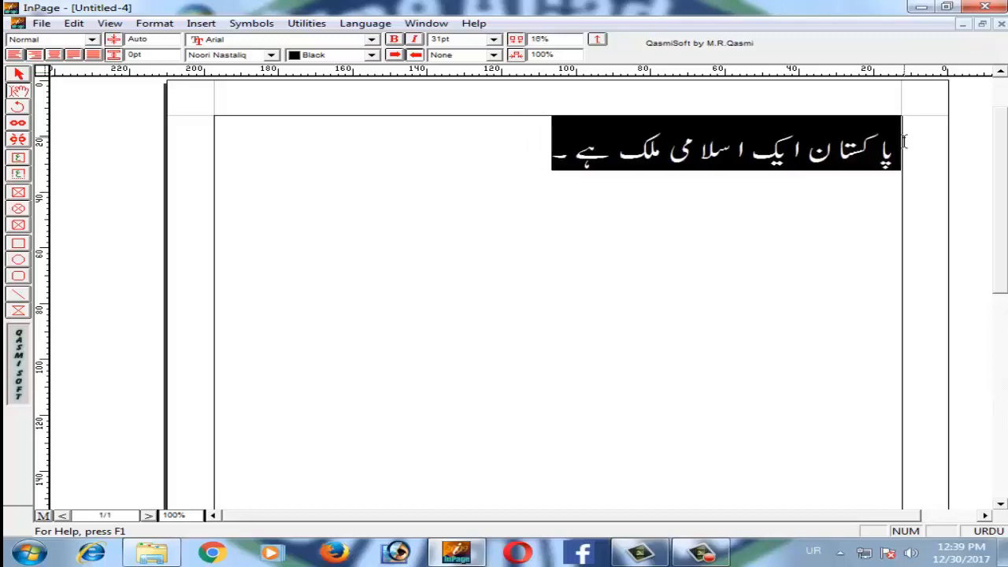
key("ctrl+F6")
key("ctrl+F6")
key("ctrl+F6")
key("ctrl+F6")
key("ctrl+F6")
key("ctrl+F6")
key("ctrl+F6")
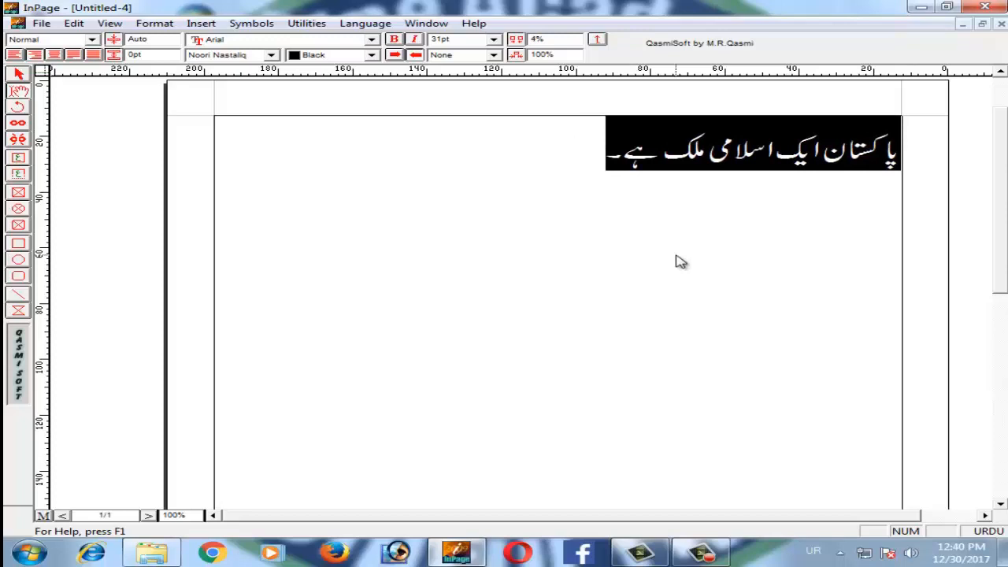
View the document at different zoom levels, including the whole page, 50% and 100%.
key("F5")
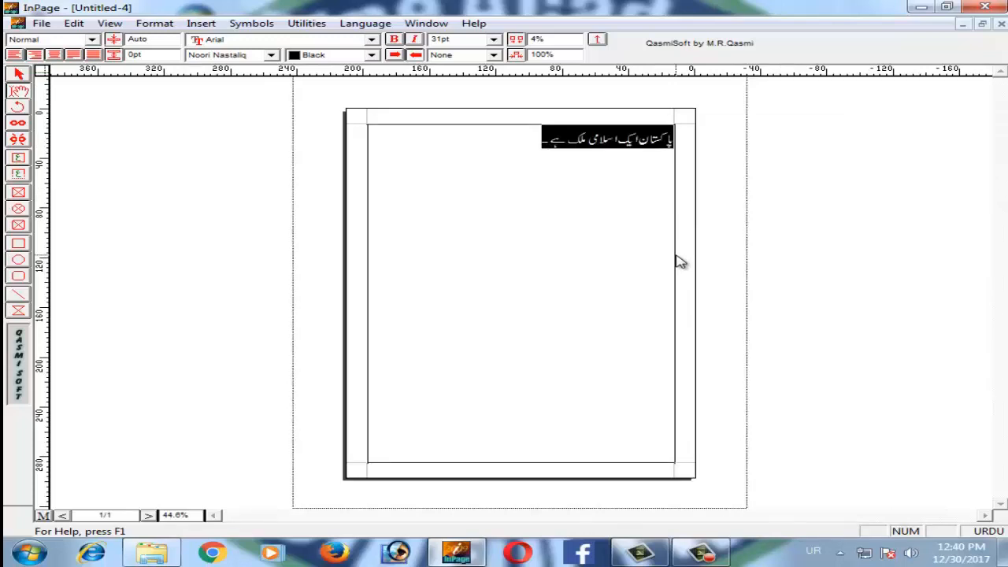
key("F6")
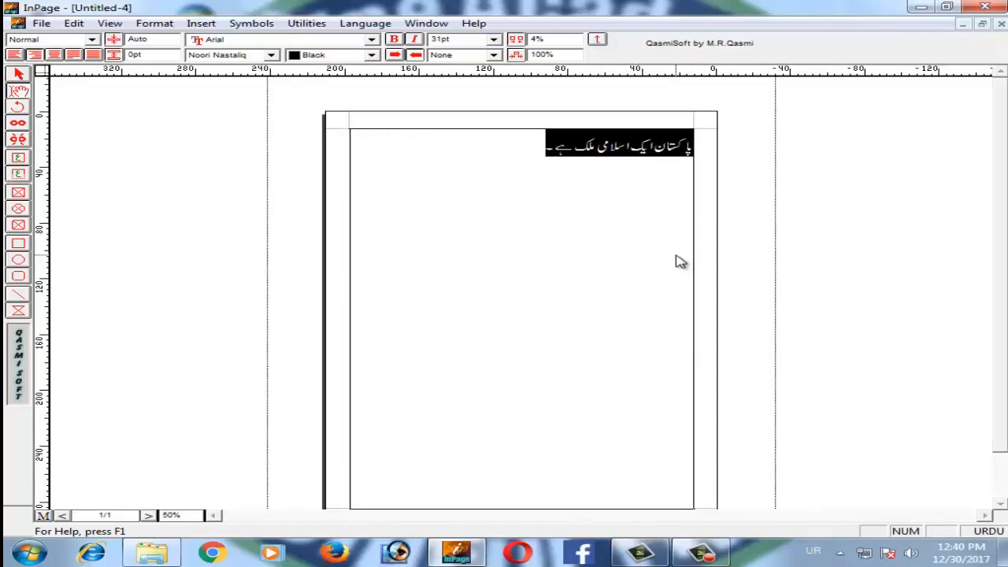
key("F5")
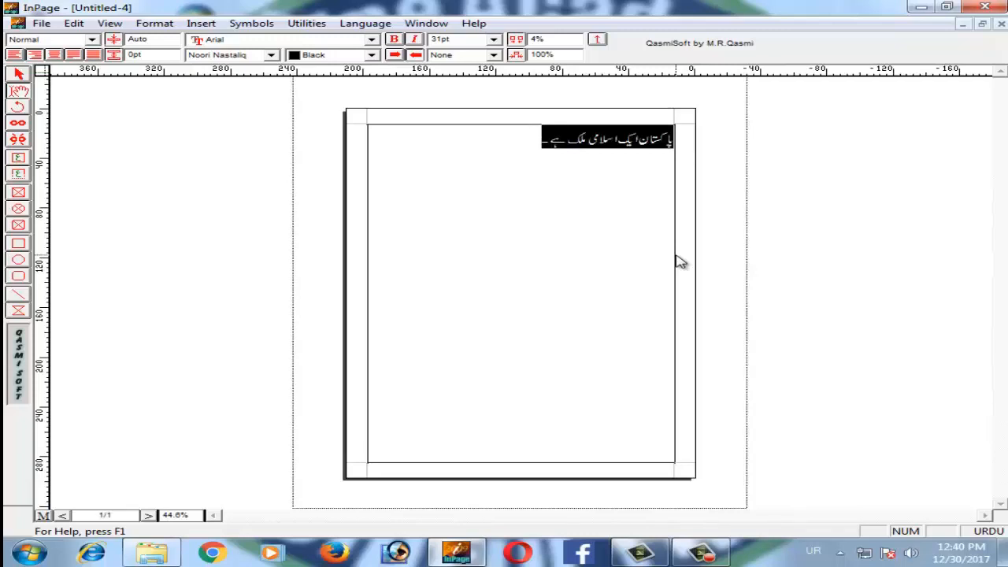
key("F6")
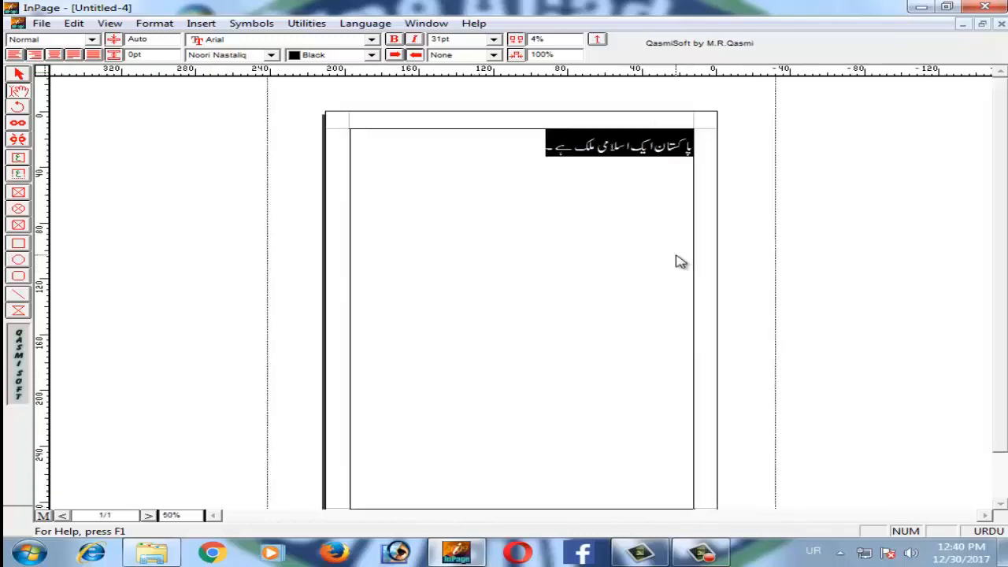
key("F7")
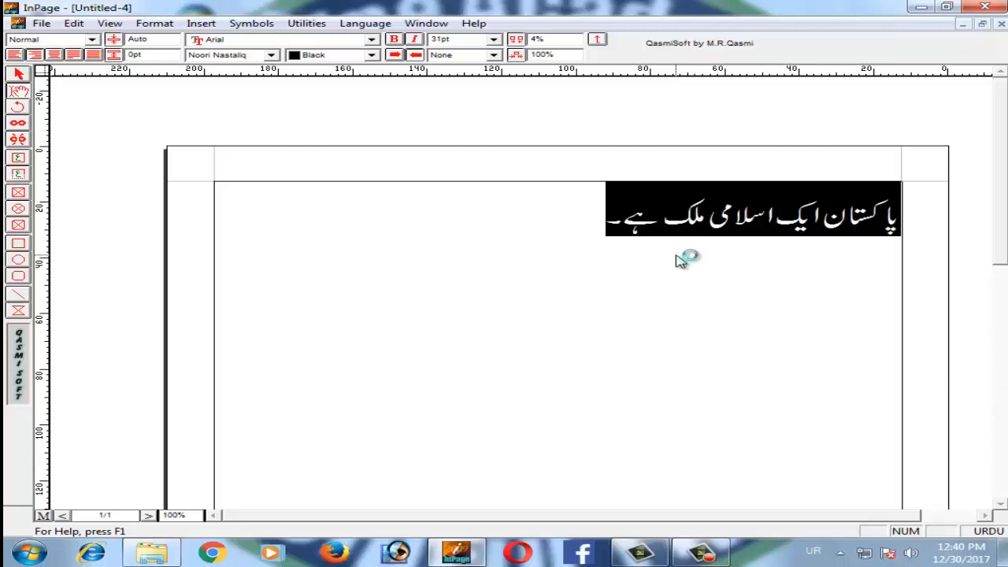
key("F8")
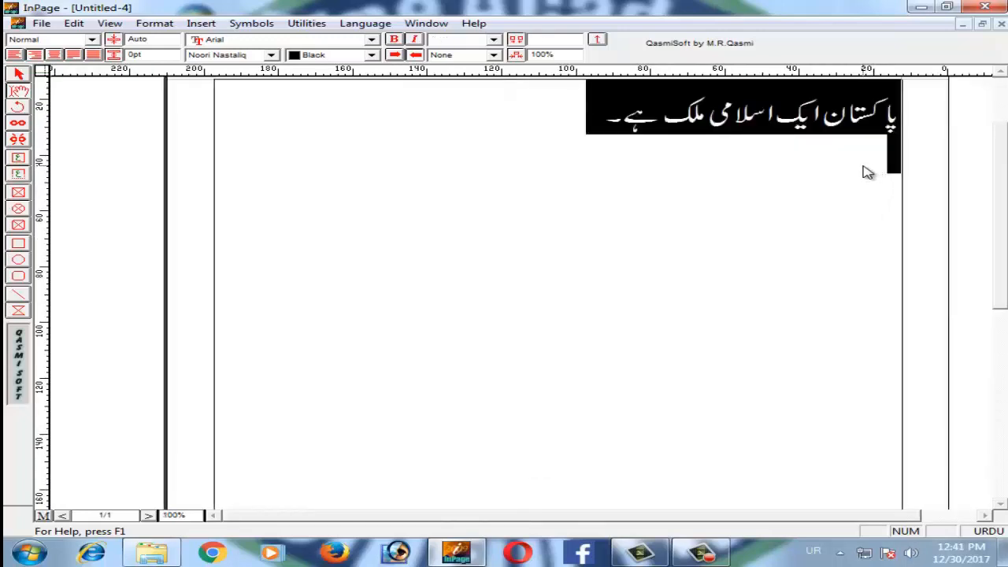
Select the whole Urdu sentence and make it bold.
key("ctrl+a")
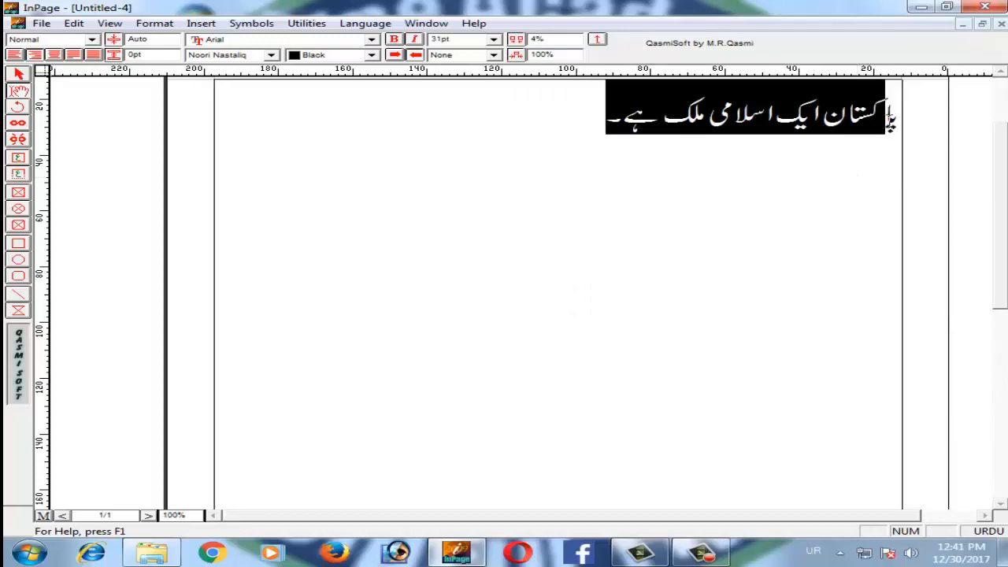
left_click_drag(888, 123, 899, 121)
key("ctrl+b")
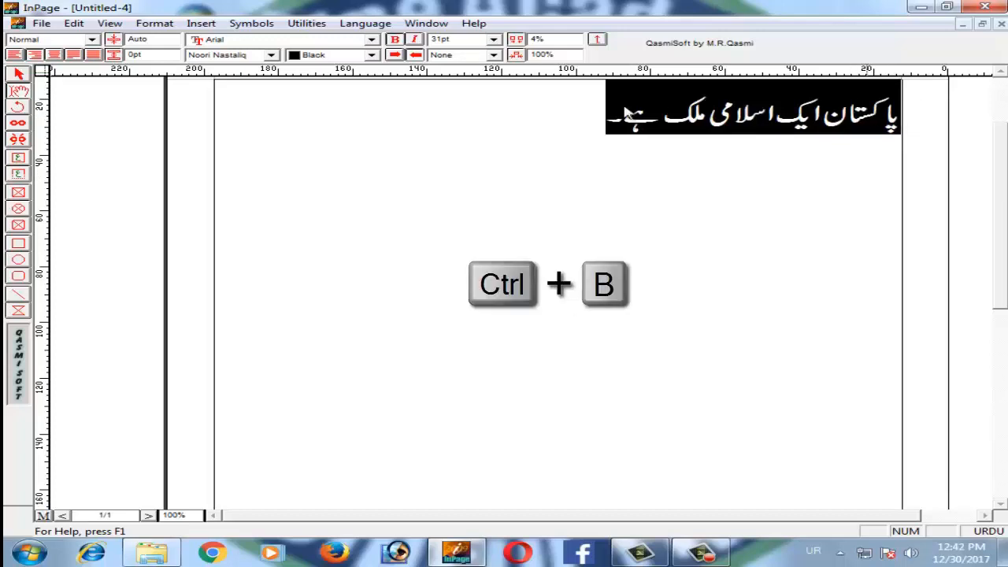
Select the whole Urdu sentence and make it italic.
left_click(520, 119)
left_click_drag(623, 115, 897, 114)
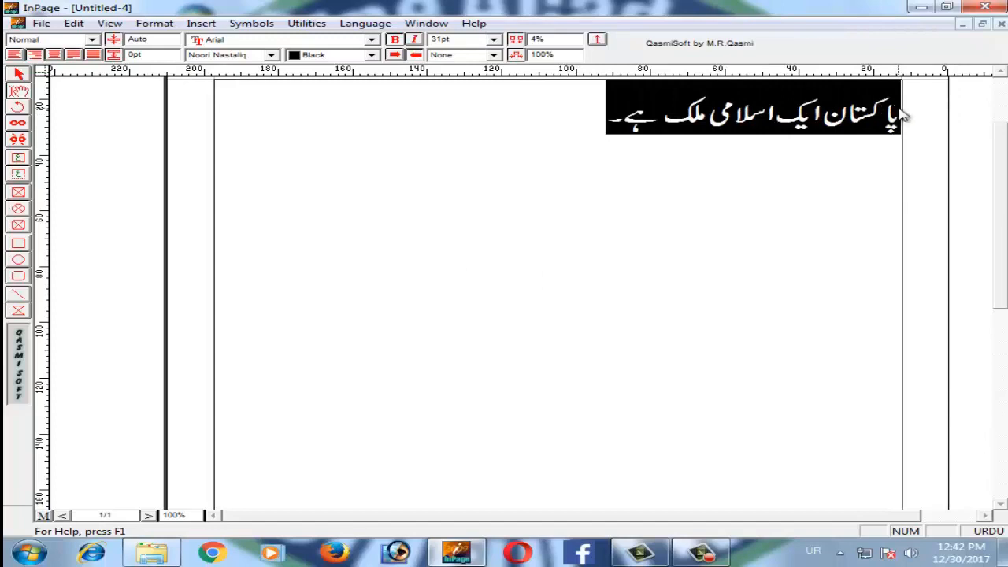
key("ctrl+i")
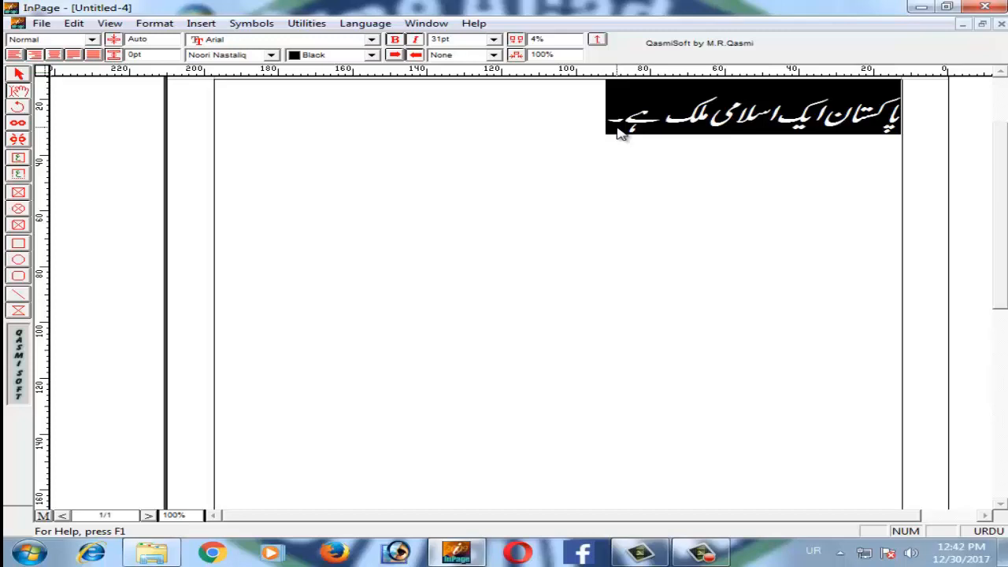
Try the left, right and centre alignments on the selected sentence, ending with right alignment.
key("ctrl+alt+l")
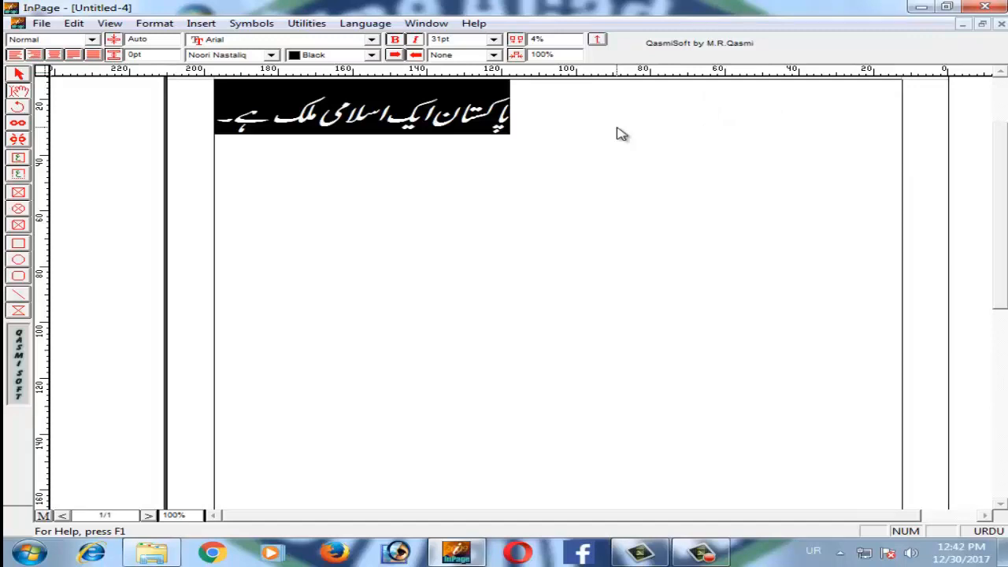
key("ctrl+alt+r")
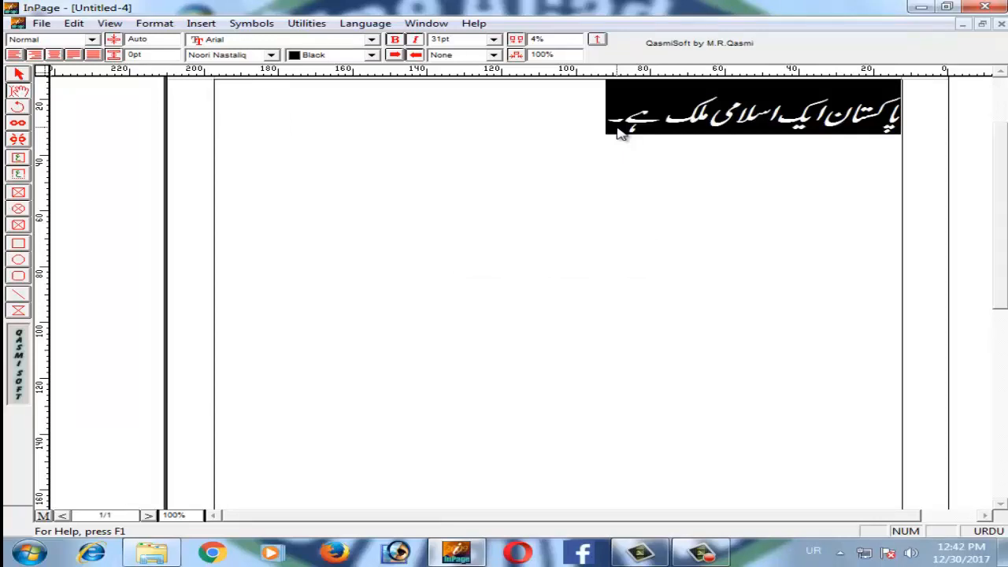
key("ctrl+alt+c")
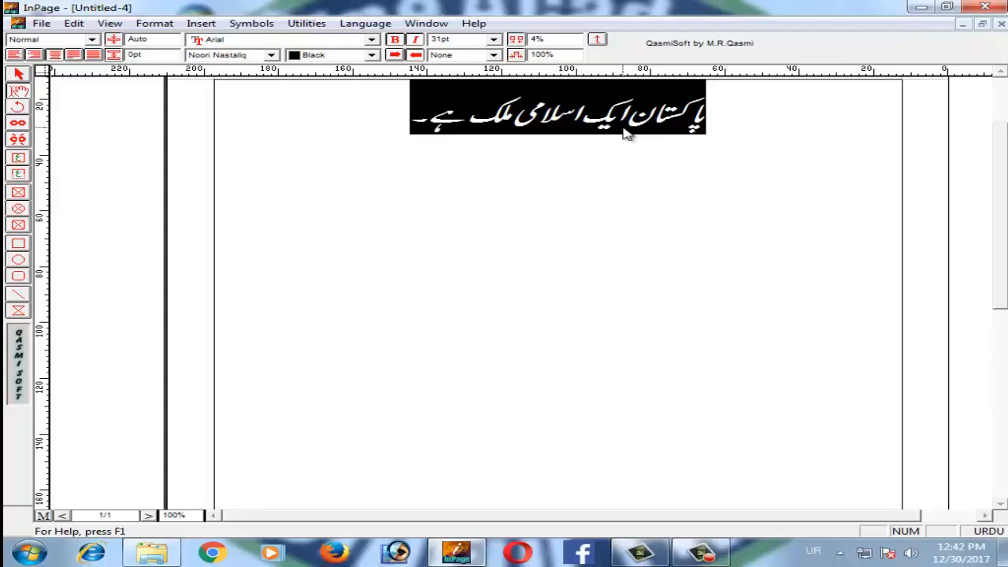
key("ctrl+shift+l")
key("ctrl+shift+r")
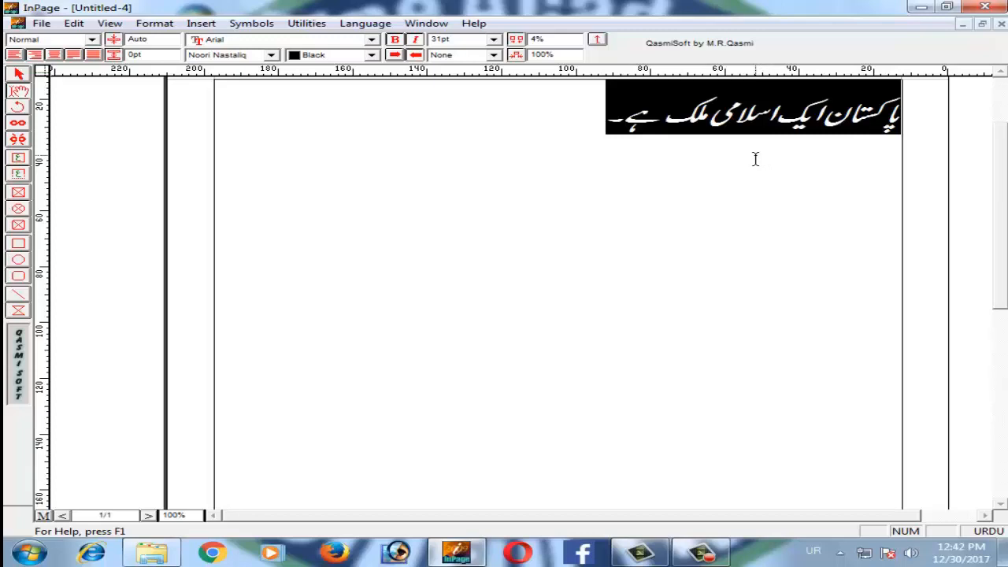
Insert 10 new pages into the document.
key("F2")
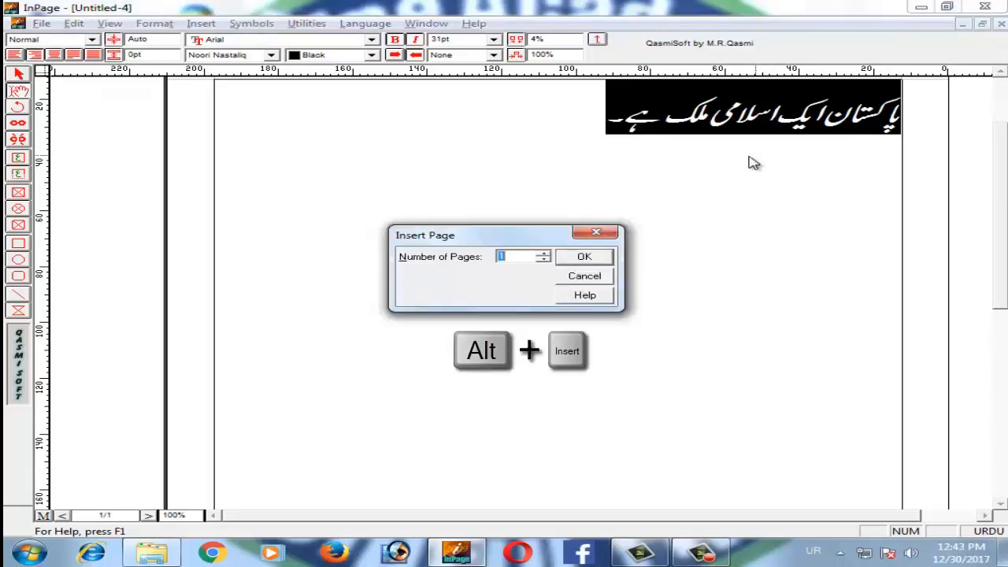
left_click_drag(483, 240, 477, 212)
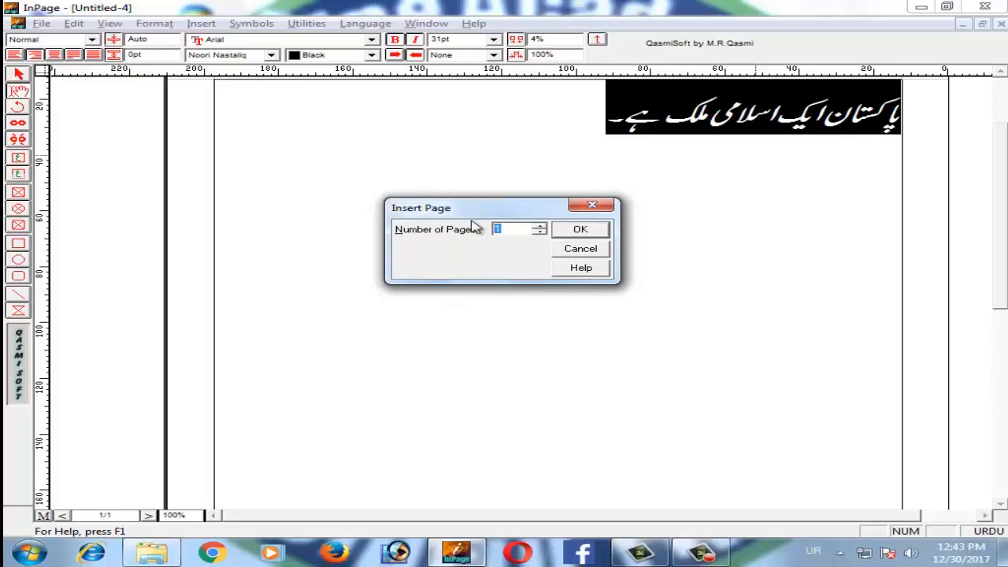
type("10")
left_click(580, 229)
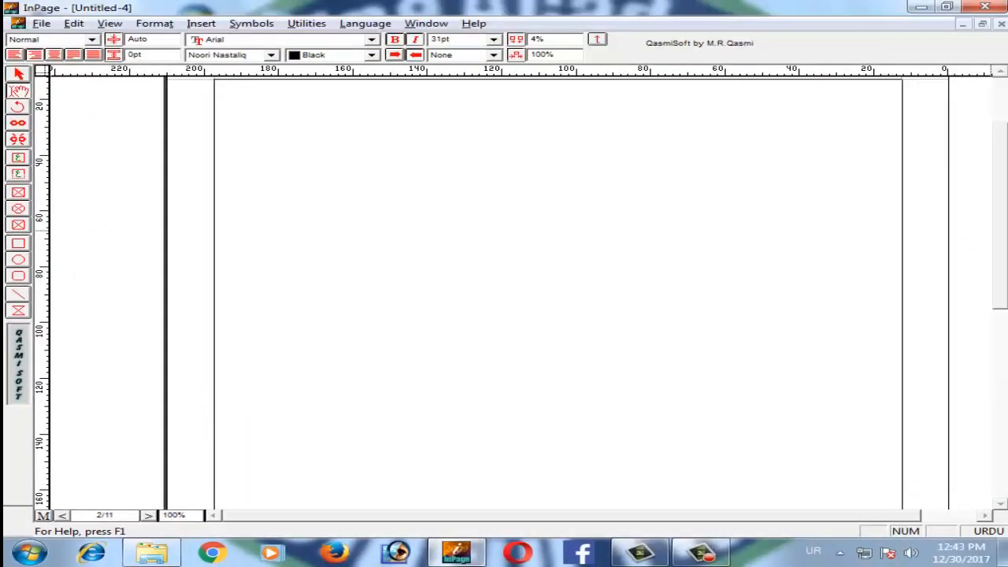
Look at the inserted pages, return to page 1 and deselect the sentence.
left_click_drag(1001, 214, 1001, 126)
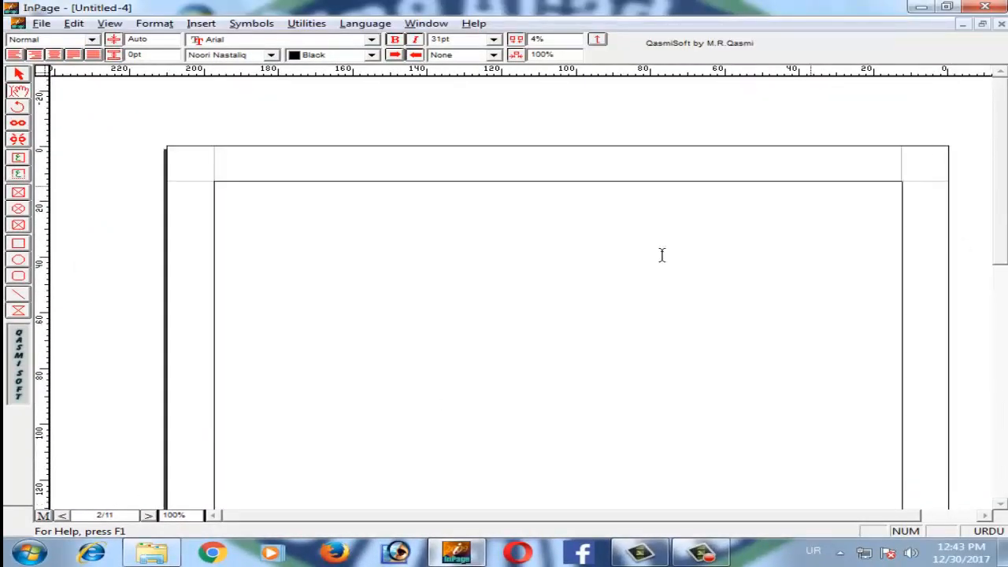
left_click(149, 516)
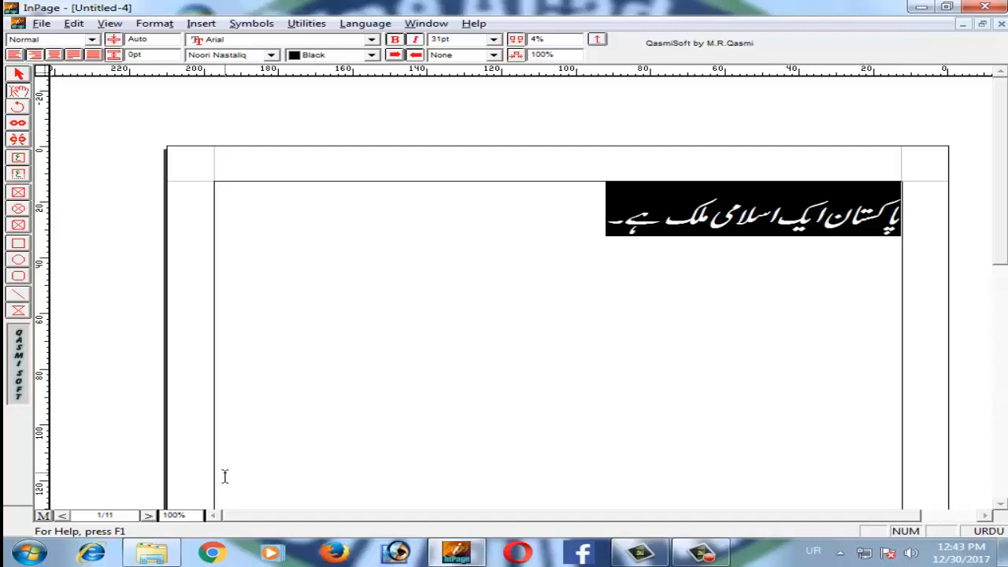
key("Home")
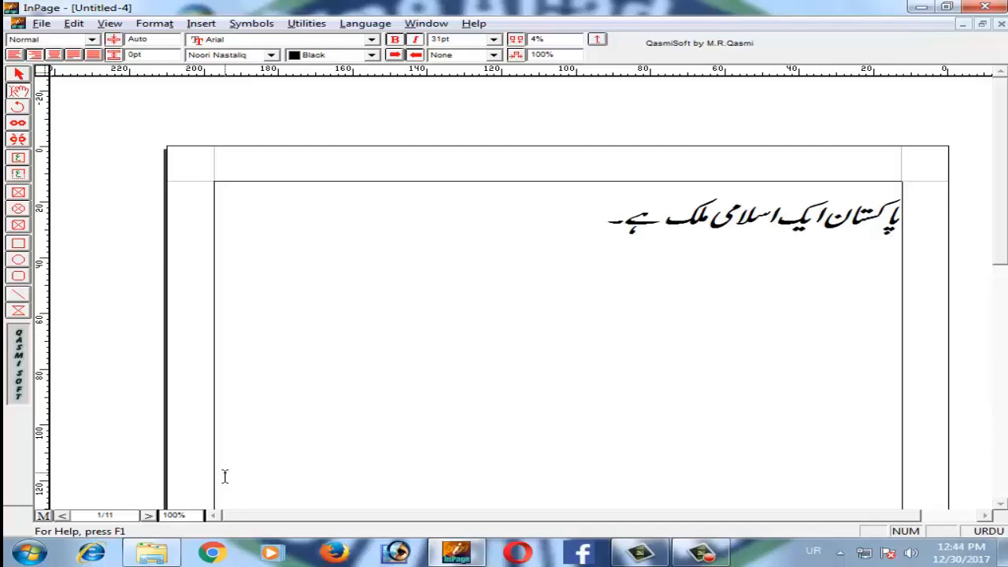
Copy the whole Urdu sentence and paste it repeatedly after itself until the text runs onto page 13.
key("Down")
left_click_drag(595, 221, 906, 217)
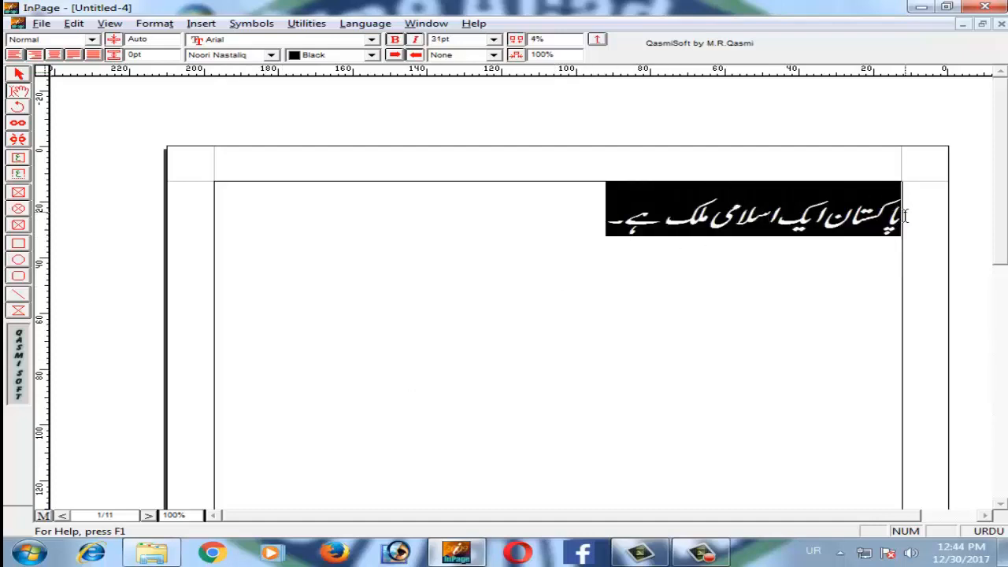
left_click(593, 240)
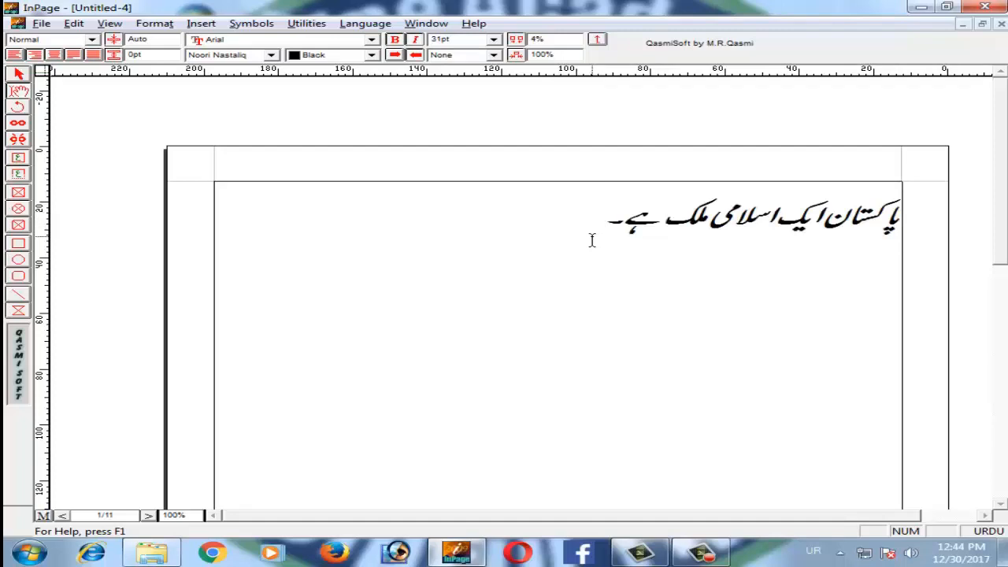
key("ctrl+v")
key("ctrl+v")
key("ctrl+v")
key("ctrl+v")
key("ctrl+v")
key("ctrl+v")
key("ctrl+v")
key("ctrl+v")
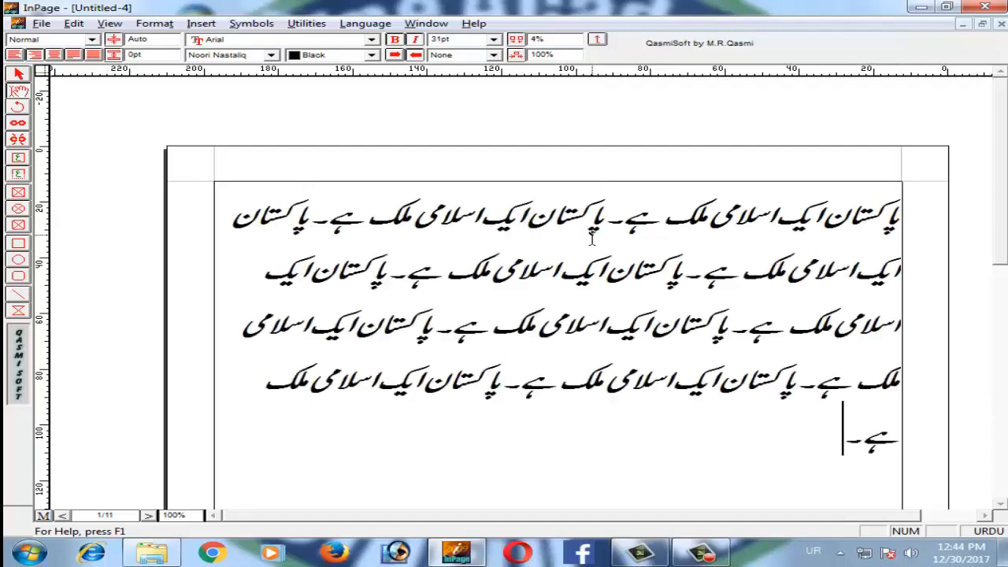
key("ctrl+v")
key("ctrl+v")
key("ctrl+v")
key("ctrl+v")
key("ctrl+v")
key("ctrl+v")
key("ctrl+v")
key("ctrl+v")
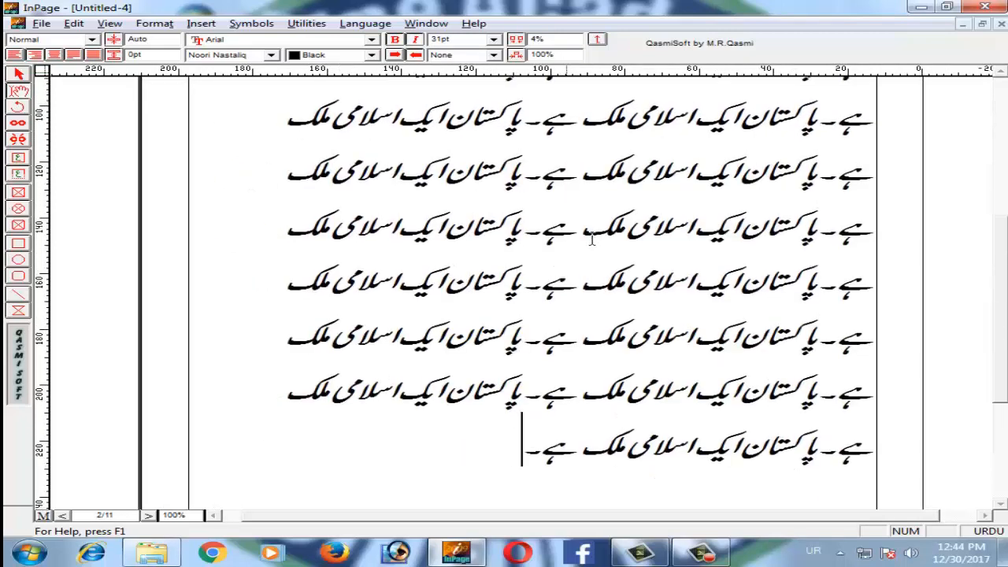
key("ctrl+v")
key("ctrl+v")
key("ctrl+v")
key("ctrl+v")
key("ctrl+v")
key("ctrl+v")
key("ctrl+v")
key("ctrl+v")
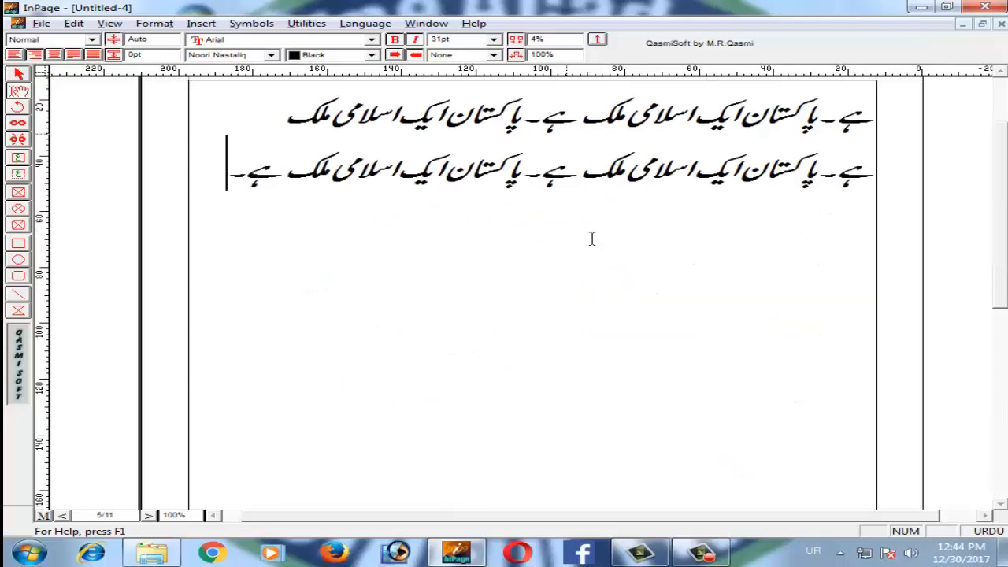
key("ctrl+v")
key("ctrl+v")
key("ctrl+v")
key("ctrl+v")
key("ctrl+v")
key("ctrl+v")
key("ctrl+v")
key("ctrl+v")
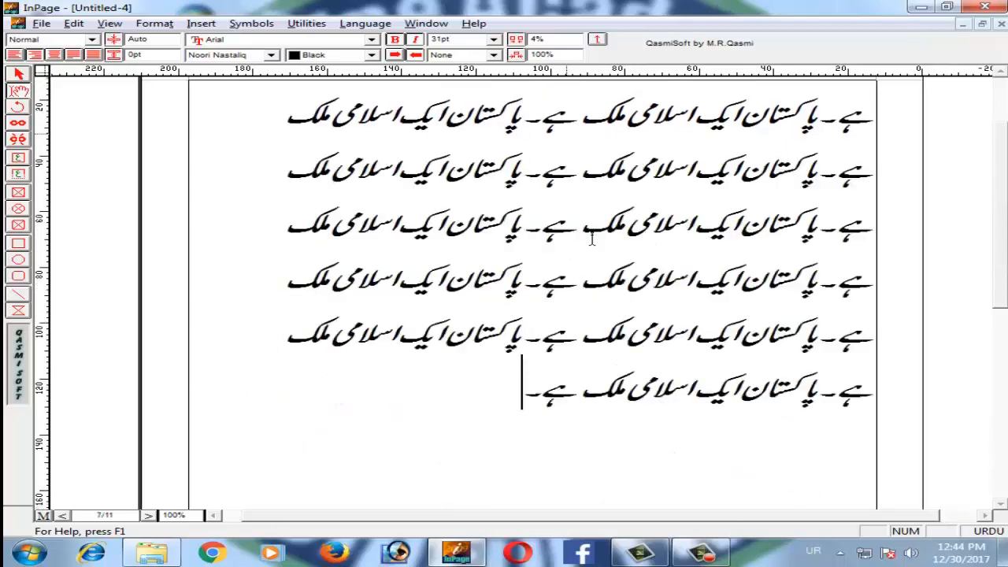
key("ctrl+v")
key("ctrl+v")
key("ctrl+v")
key("ctrl+v")
key("ctrl+v")
key("ctrl+v")
key("ctrl+v")
key("ctrl+v")
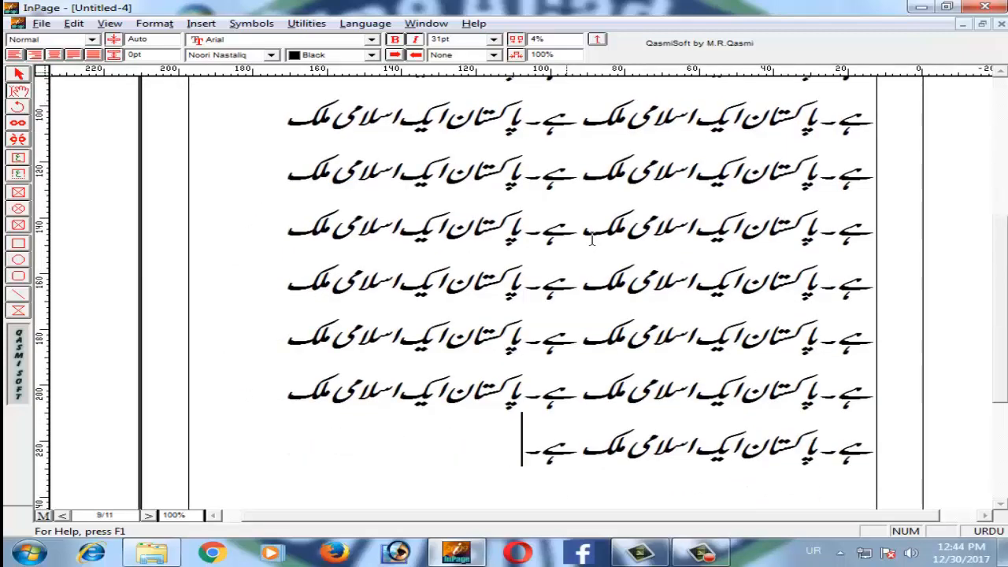
key("ctrl+v")
key("ctrl+v")
key("ctrl+v")
key("ctrl+v")
key("ctrl+v")
key("ctrl+v")
key("ctrl+v")
key("ctrl+v")
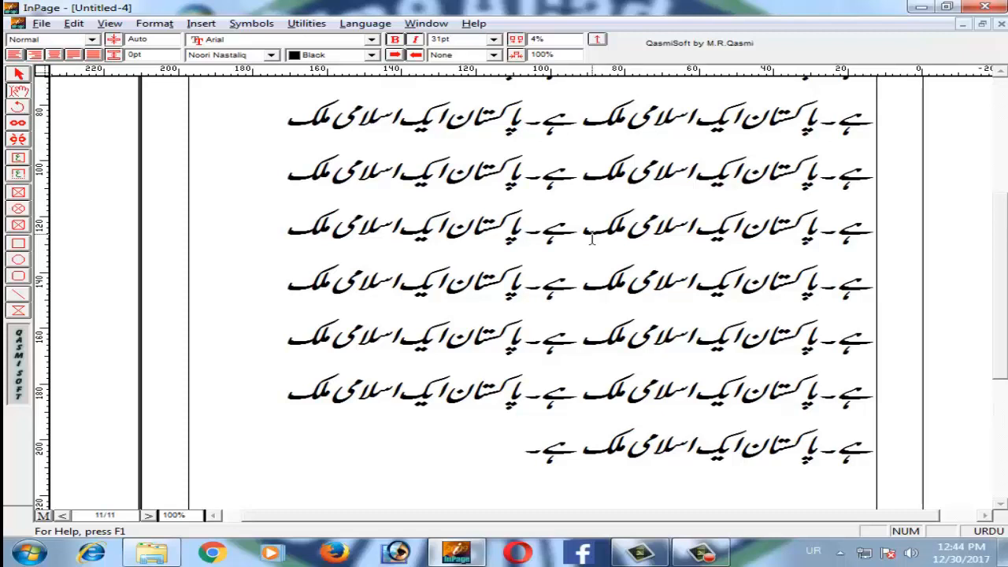
key("ctrl+v")
key("ctrl+v")
key("ctrl+v")
key("ctrl+v")
key("ctrl+v")
key("ctrl+v")
key("ctrl+v")
key("ctrl+v")
key("ctrl+v")
key("ctrl+v")
key("ctrl+v")
key("ctrl+v")
key("ctrl+v")
key("ctrl+v")
key("ctrl+v")
key("ctrl+v")
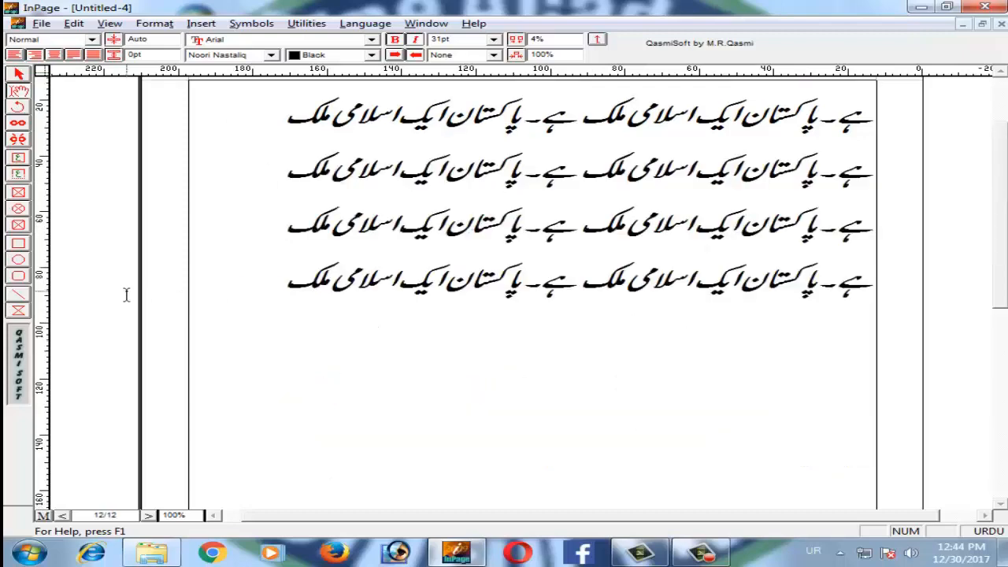
key("ctrl+v")
key("ctrl+v")
key("ctrl+v")
key("ctrl+v")
key("ctrl+v")
key("ctrl+v")
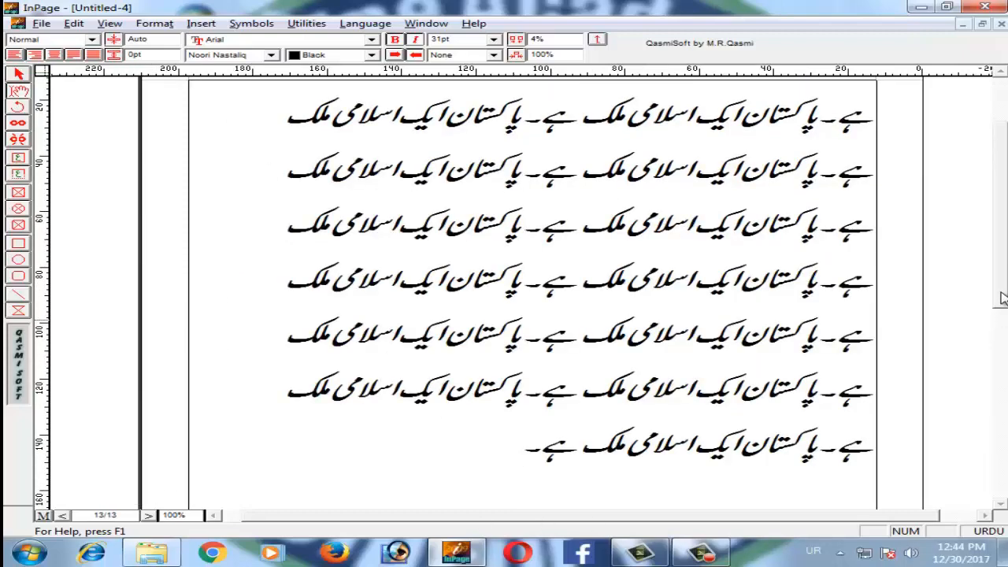
View the last page, jump to the beginning of the document, to its end, and back to the beginning.
scroll(994, 220, "up", 3)
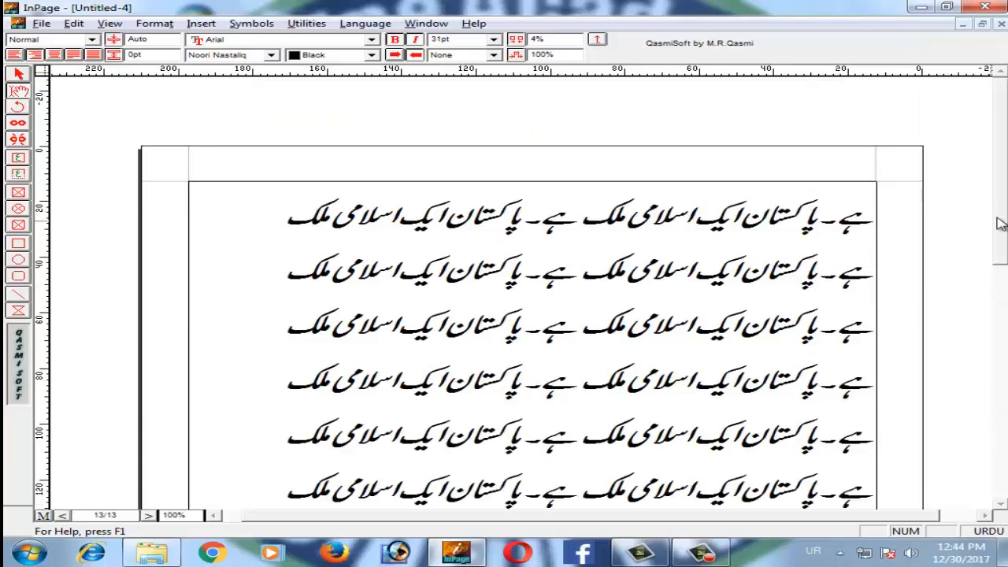
scroll(997, 280, "down", 2)
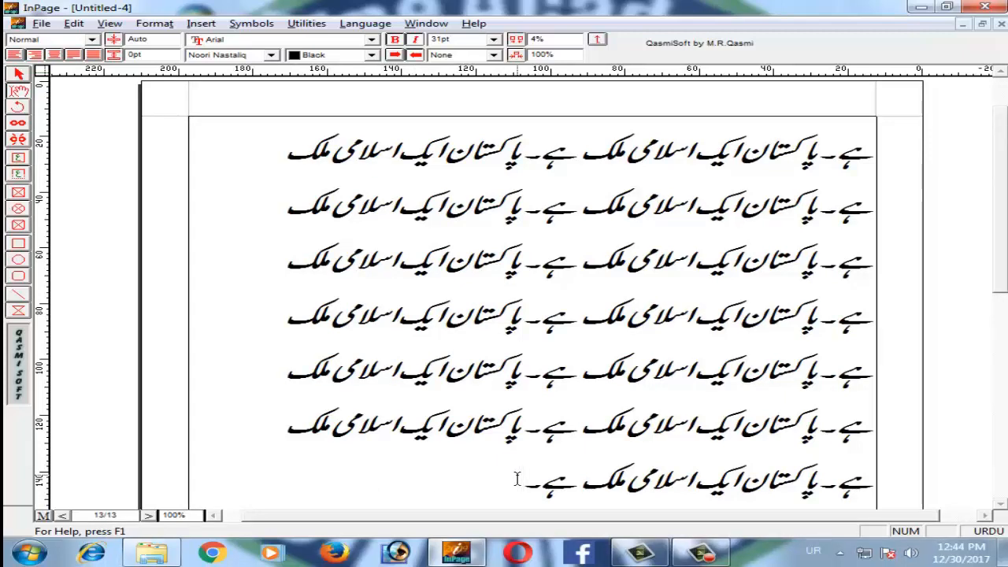
key("ctrl+Home")
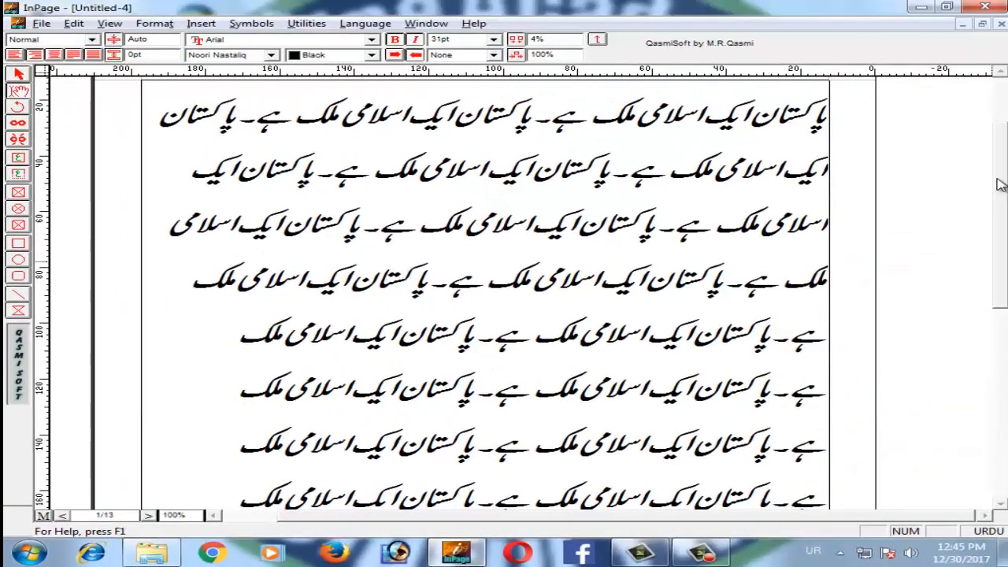
left_click_drag(1003, 188, 1004, 233)
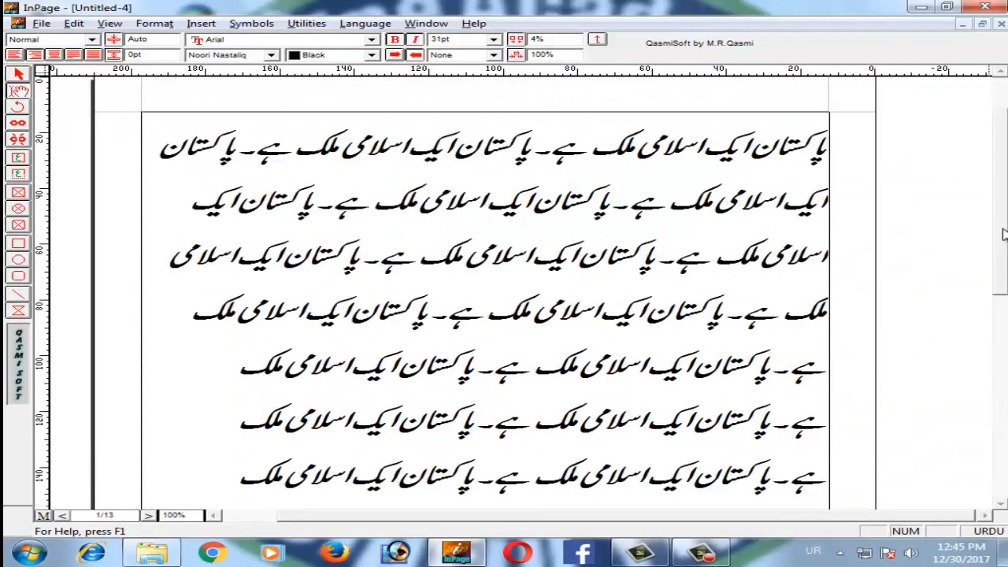
key("ctrl+End")
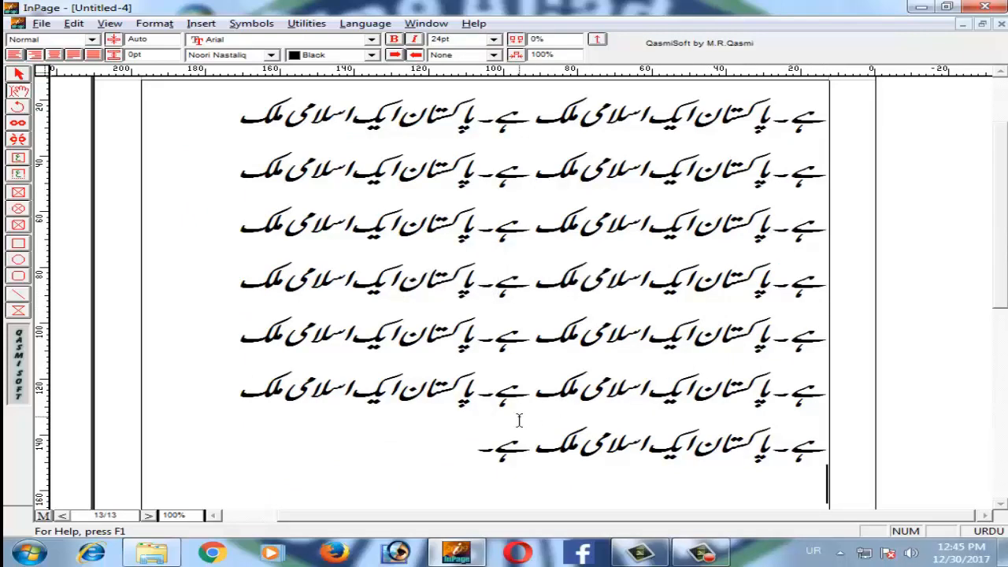
key("ctrl+Home")
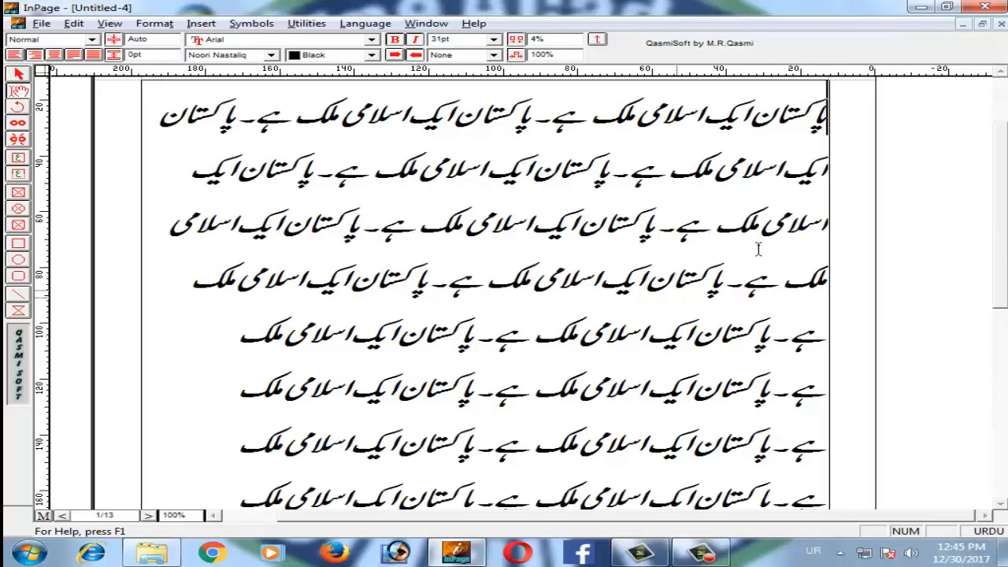
scroll(1001, 157, "down", 1)
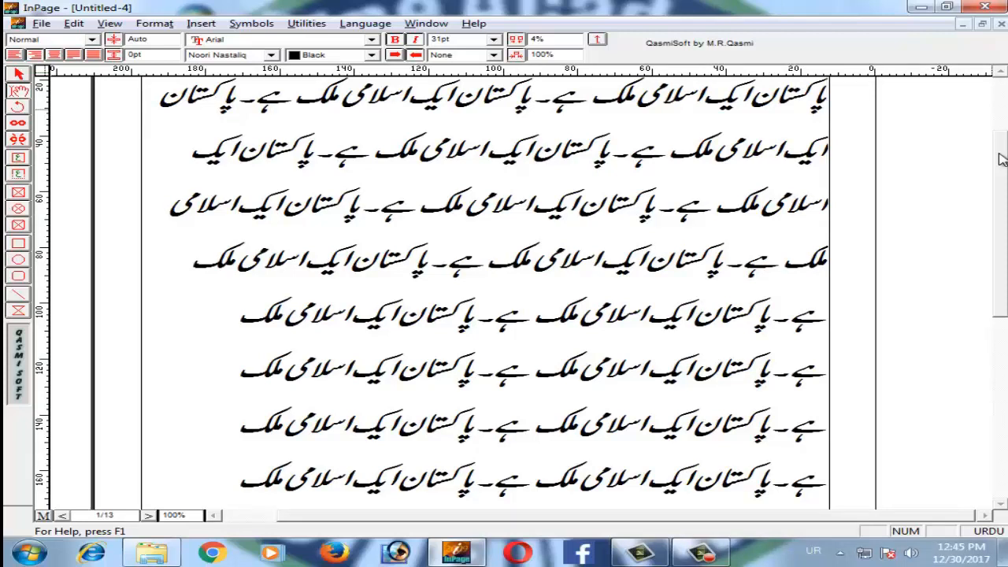
Page forward through the document one page at a time from page 1 to page 10.
key("alt+Page_Down")
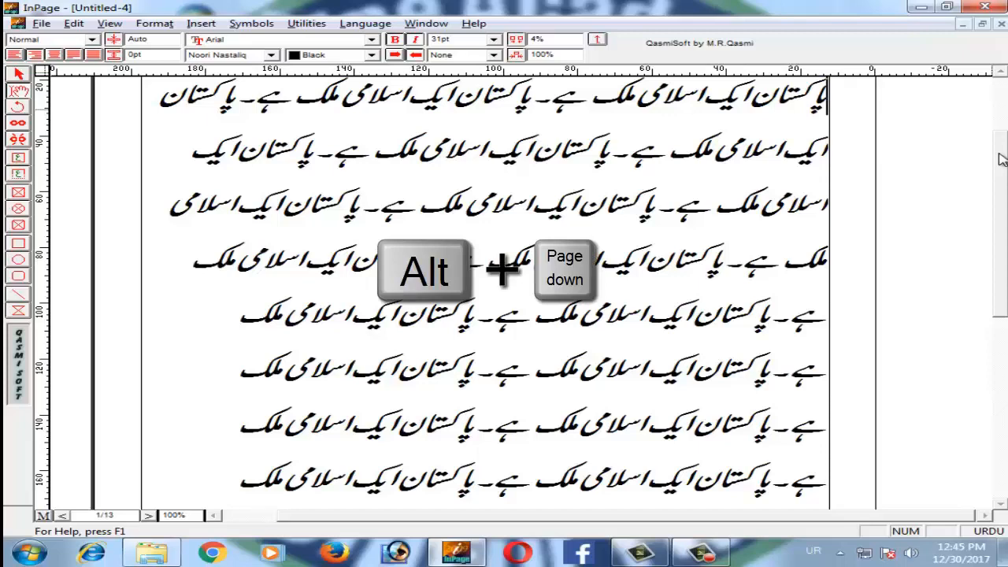
key("alt+Page_Down")
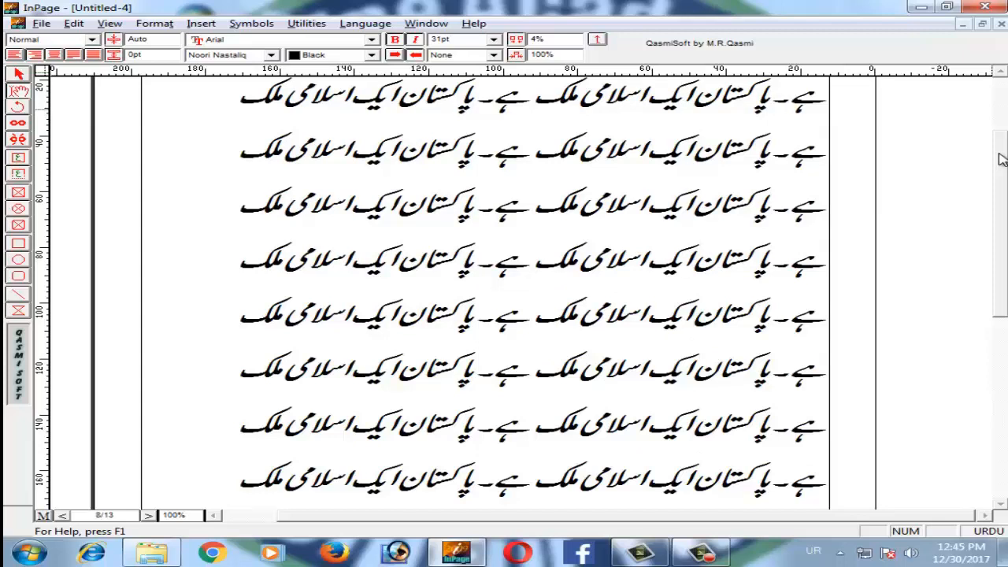
key("shift+Page_Down")
Page backward through the document from page 10 to page 1.
key("alt+Page_Up")
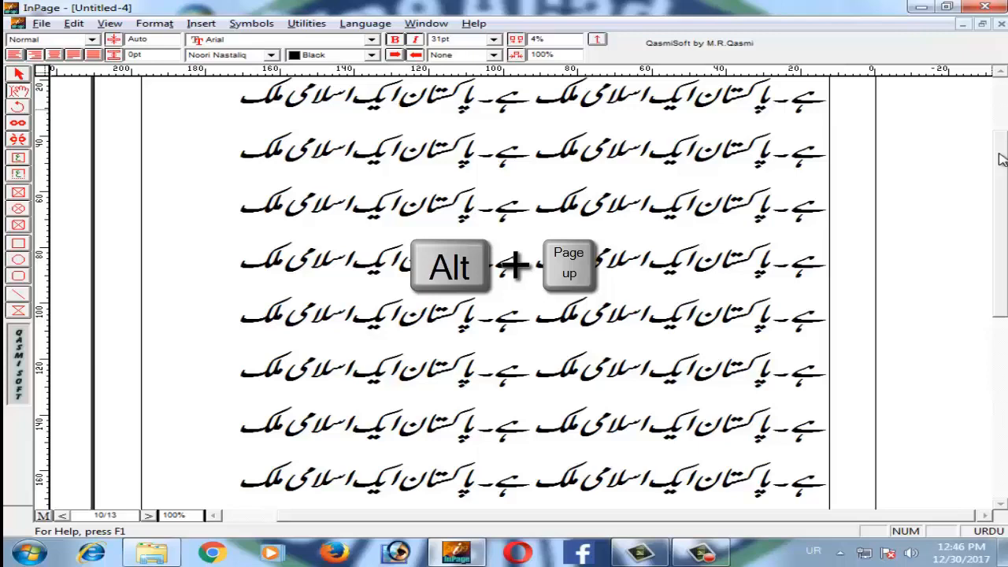
key("alt+Page_Up")
key("alt+Page_Up")
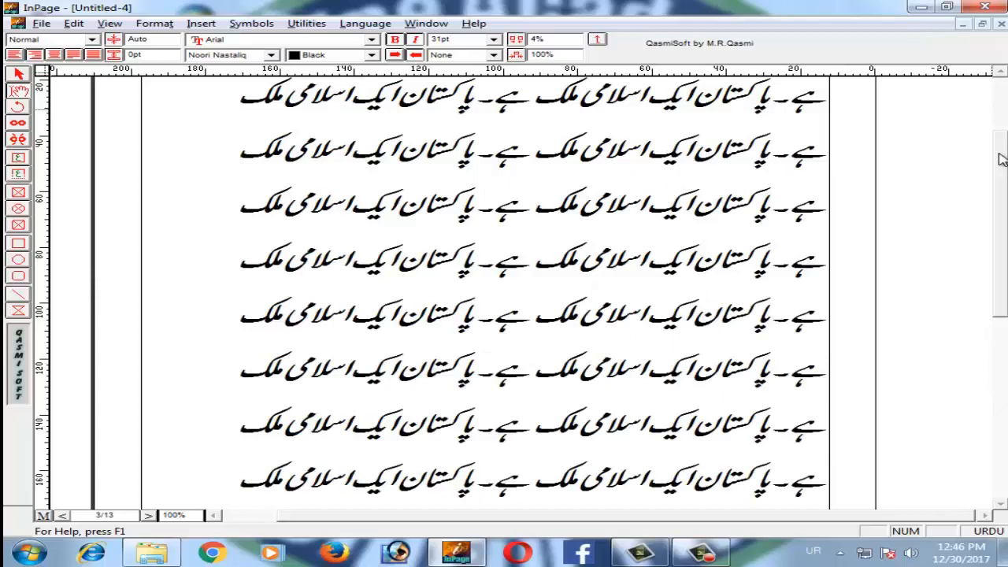
key("alt+Page_Up")
key("alt+Page_Up")
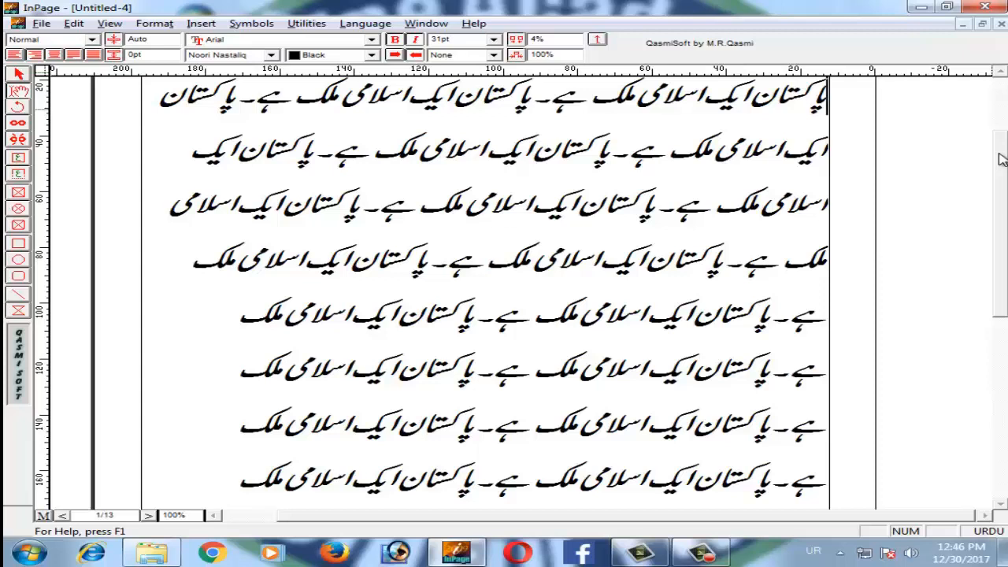
Move the view down within page 1 to see its lower lines.
key("shift+Page_Down")
scroll(1000, 159, "down", 2)
scroll(1001, 158, "down", 5)
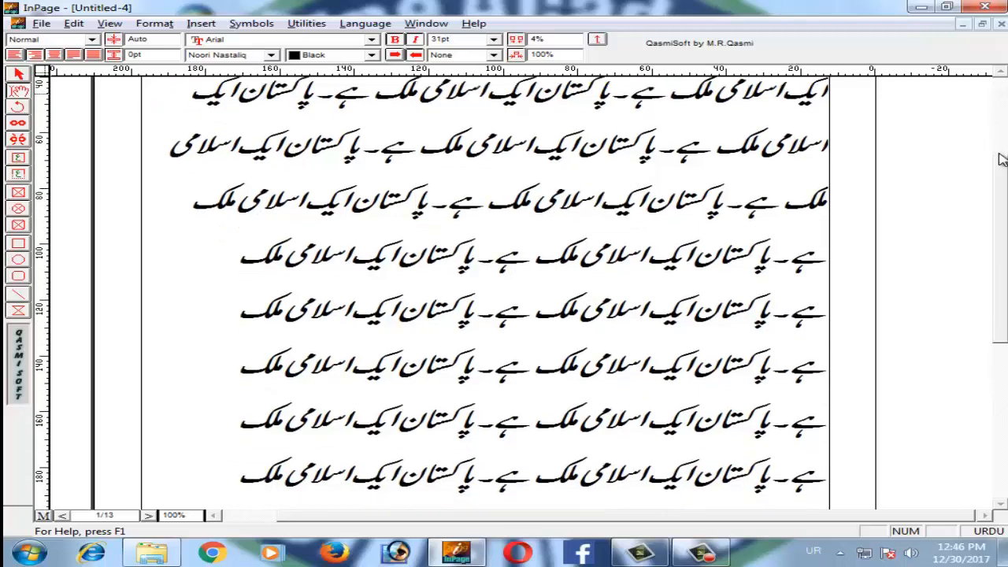
View the remaining lines down to the end of page 1, then return the view to the top of the page.
scroll(1000, 158, "down", 4)
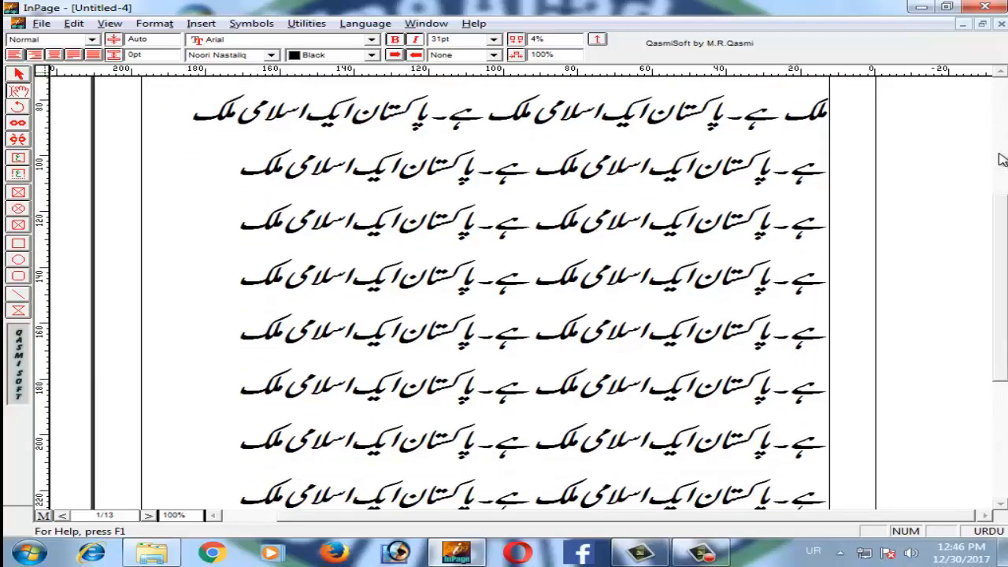
scroll(1001, 158, "down", 8)
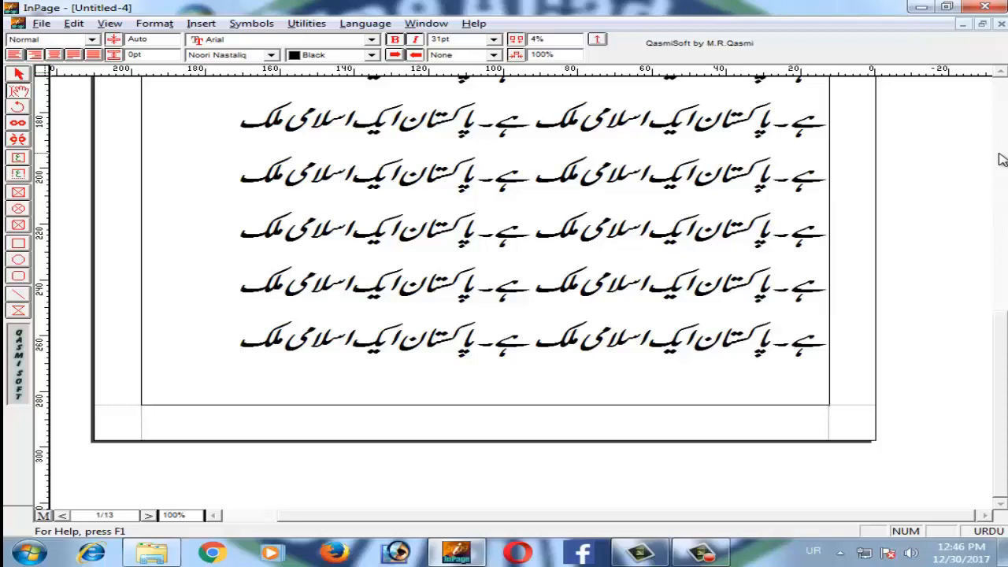
key("shift+Page_Up")
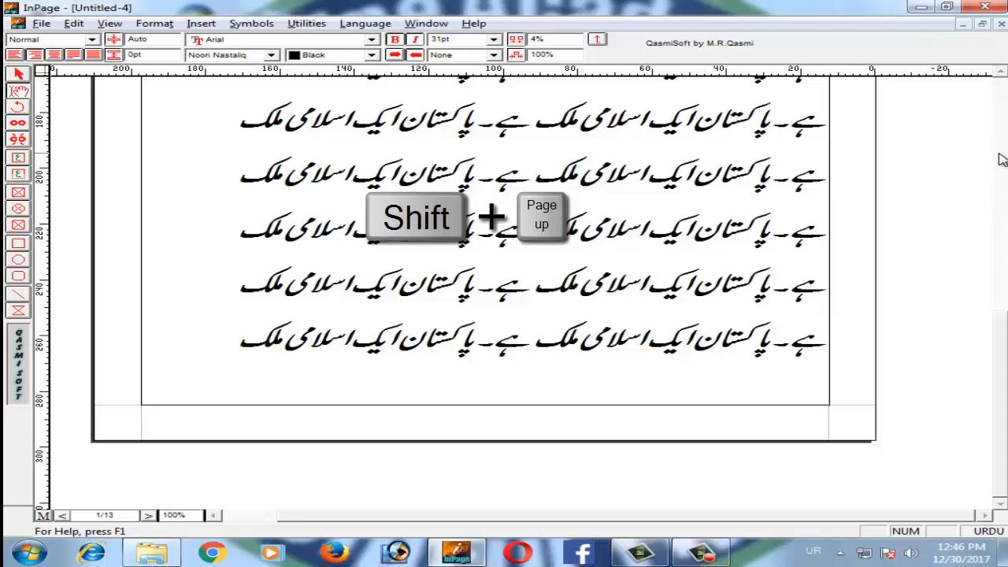
key("shift+Page_Up")
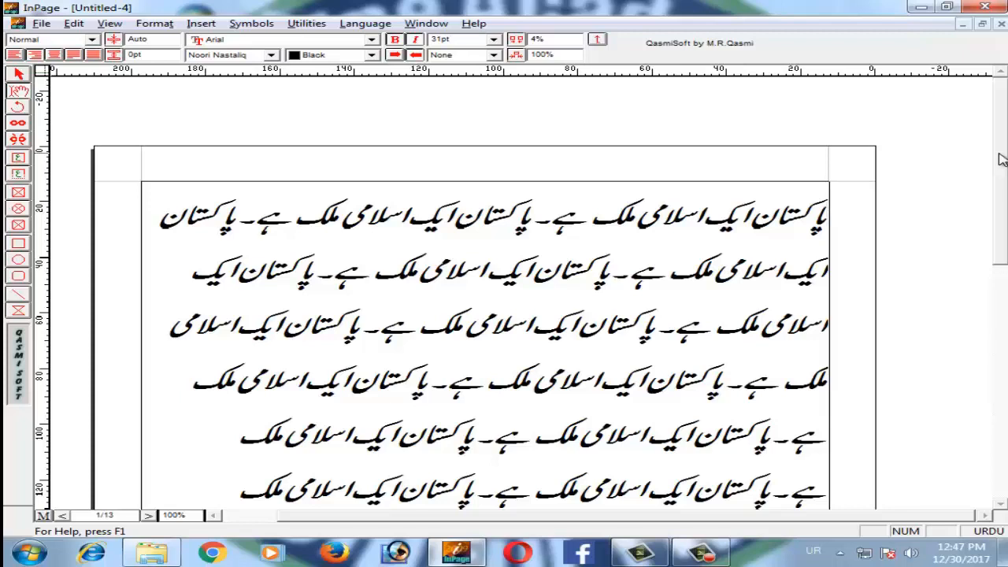
Delete pages 3 to 6 from the document and confirm the deletion.
key("alt+Delete")
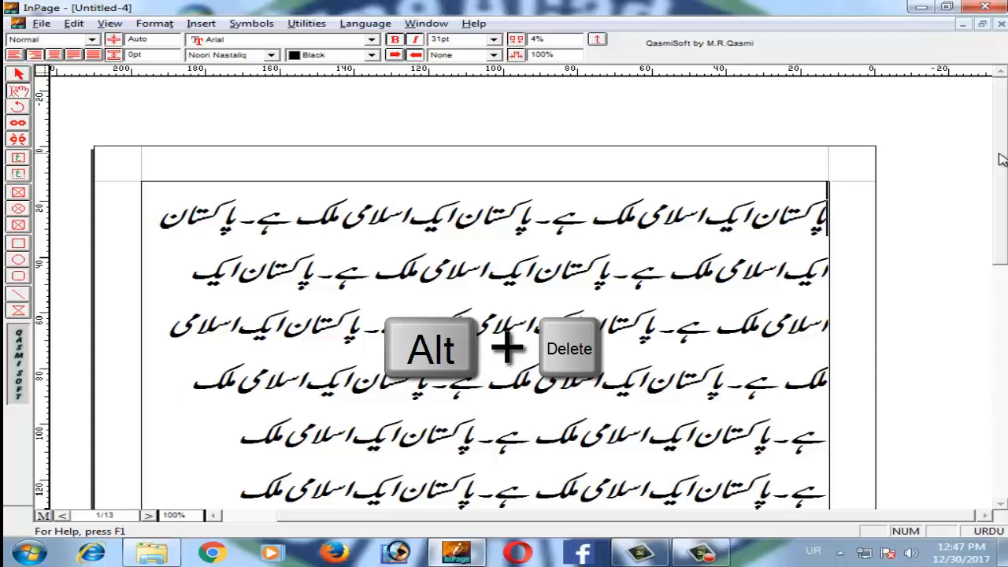
key("alt+Delete")
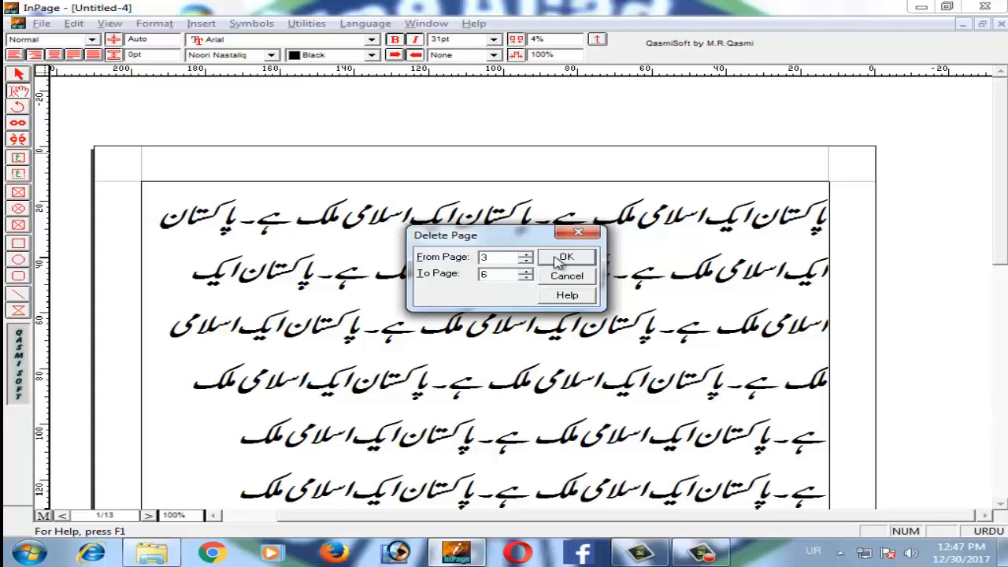
left_click(566, 258)
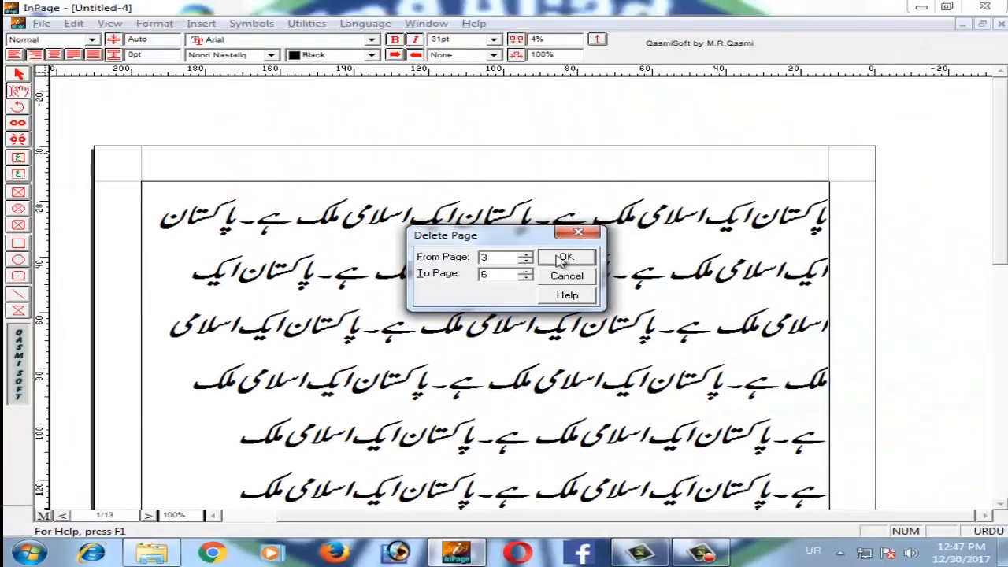
left_click(566, 258)
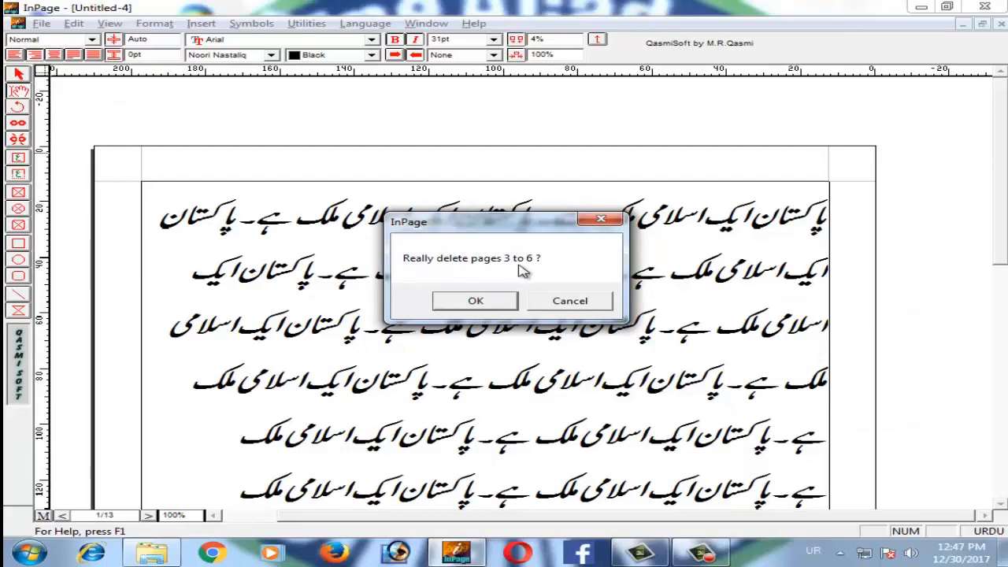
left_click(475, 302)
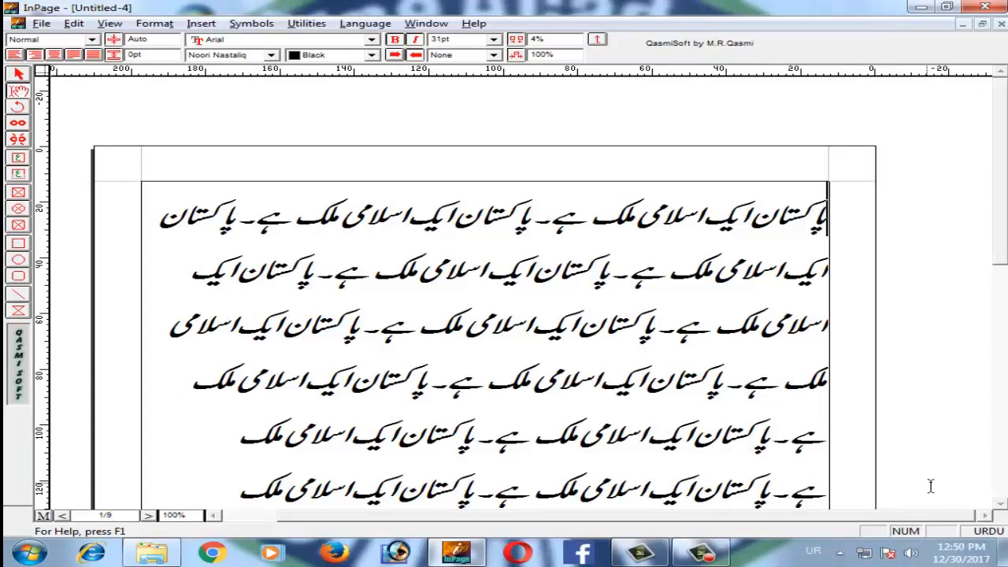
Save the document to the Desktop as an InPage file named 120.
key("ctrl+s")
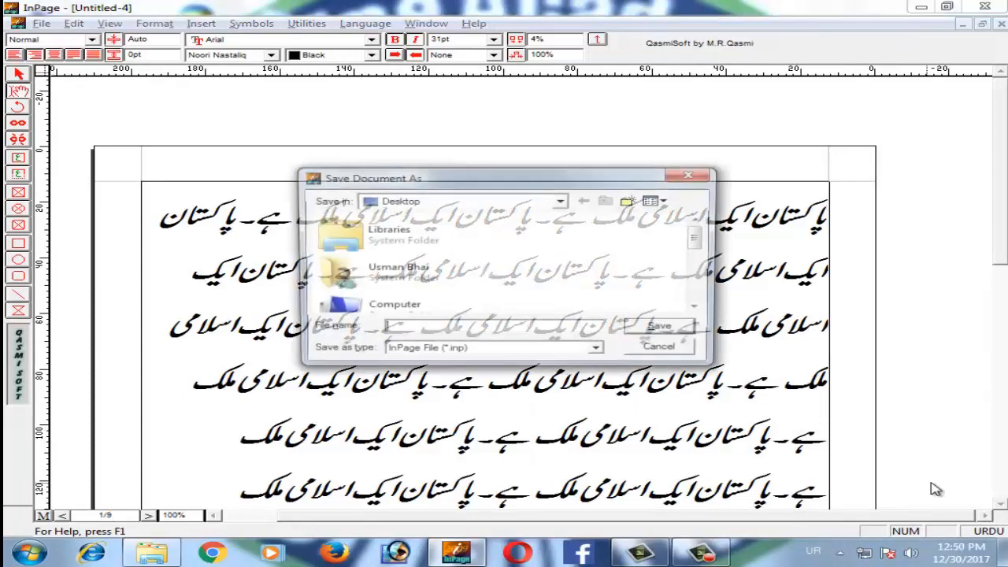
left_click_drag(475, 177, 557, 142)
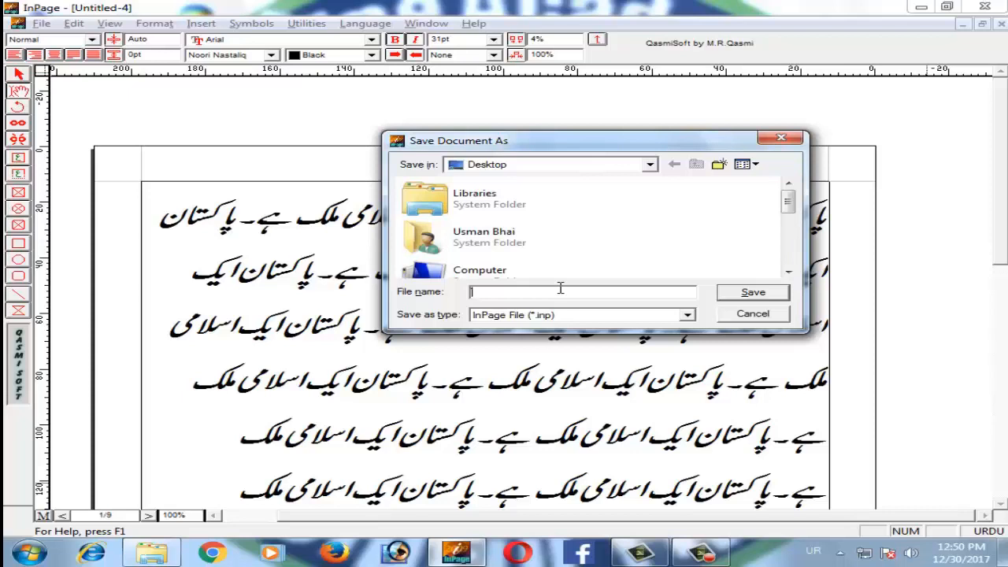
type("12")
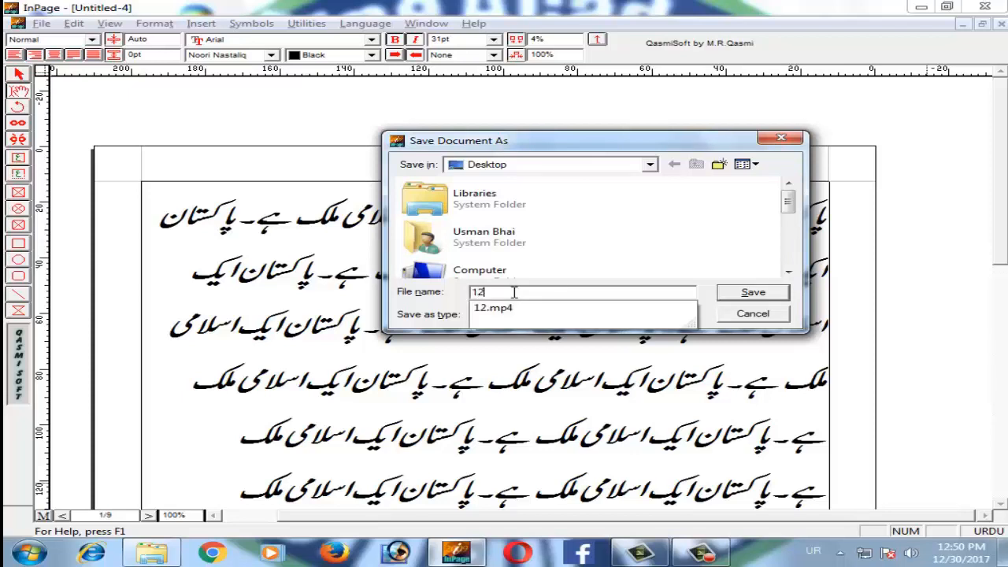
type("0")
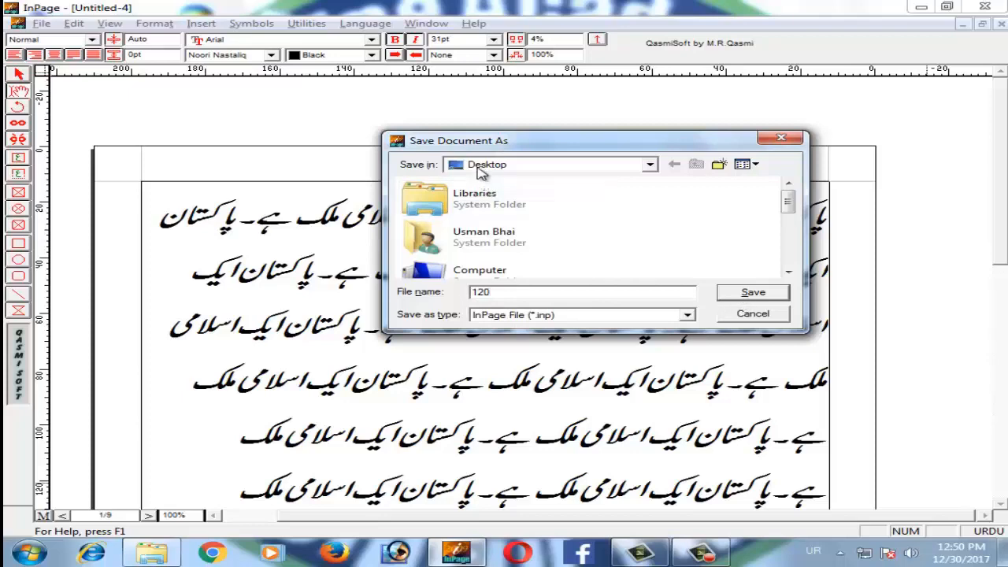
left_click(757, 295)
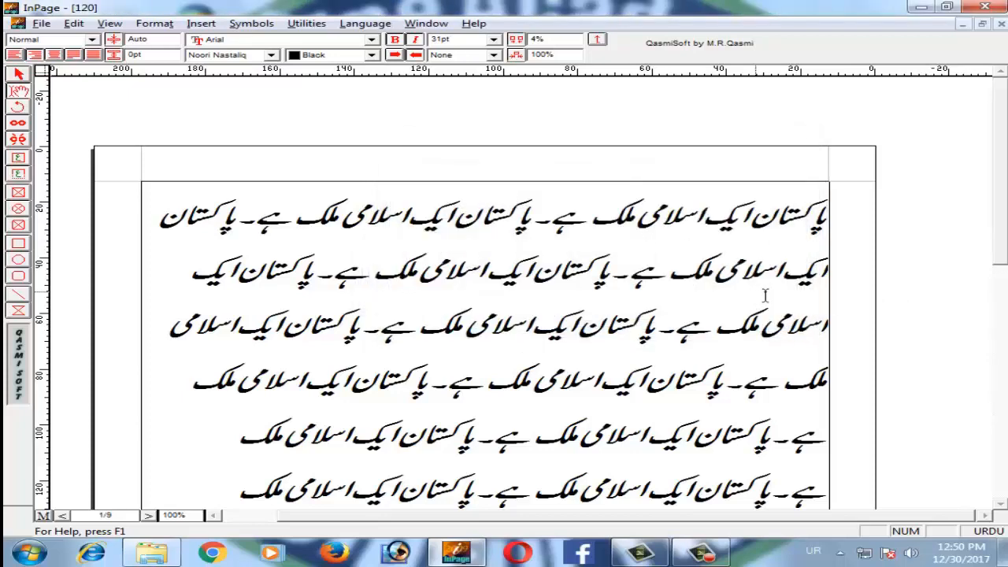
Show the desktop, move the 120 file icon to the free area beside the other icons, and return to InPage.
left_click(921, 7)
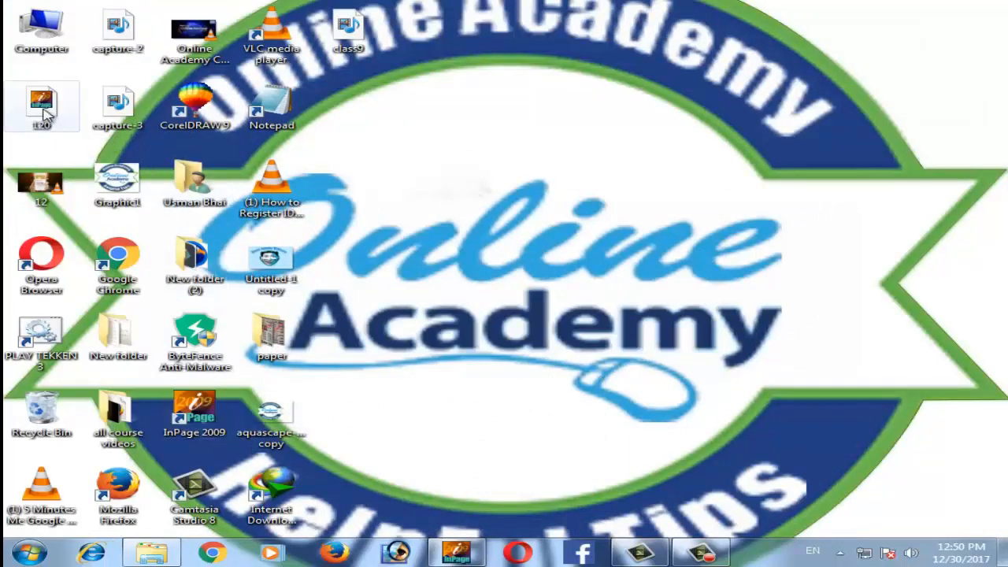
left_click_drag(50, 109, 597, 150)
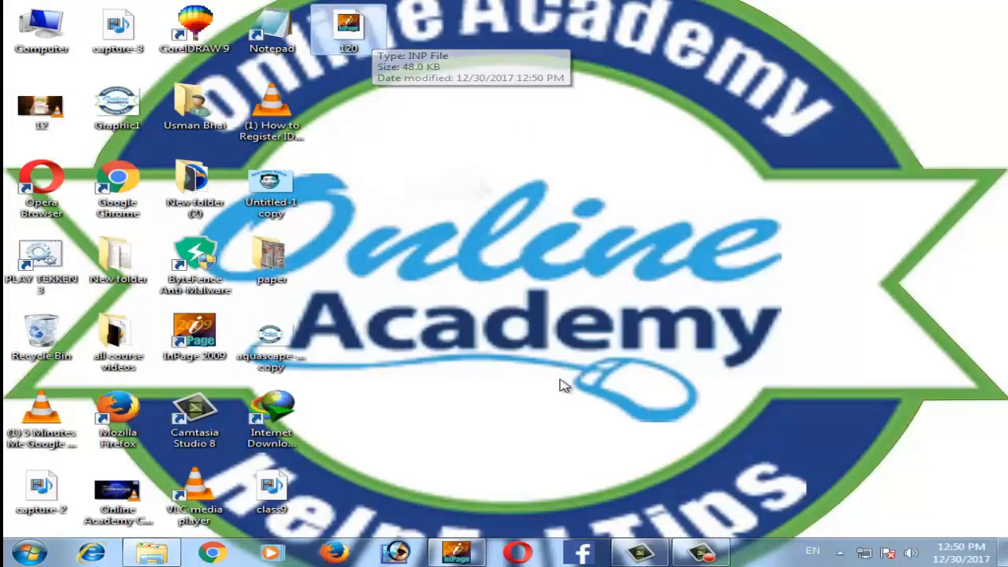
left_click(461, 554)
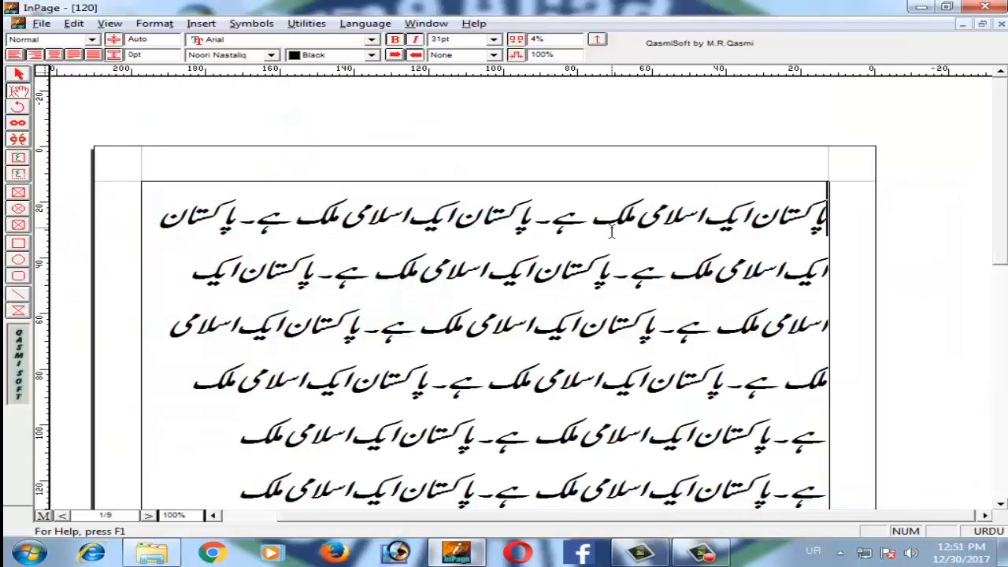
Save a copy of the document to the Desktop under the new name 125.
key("ctrl+alt+s")
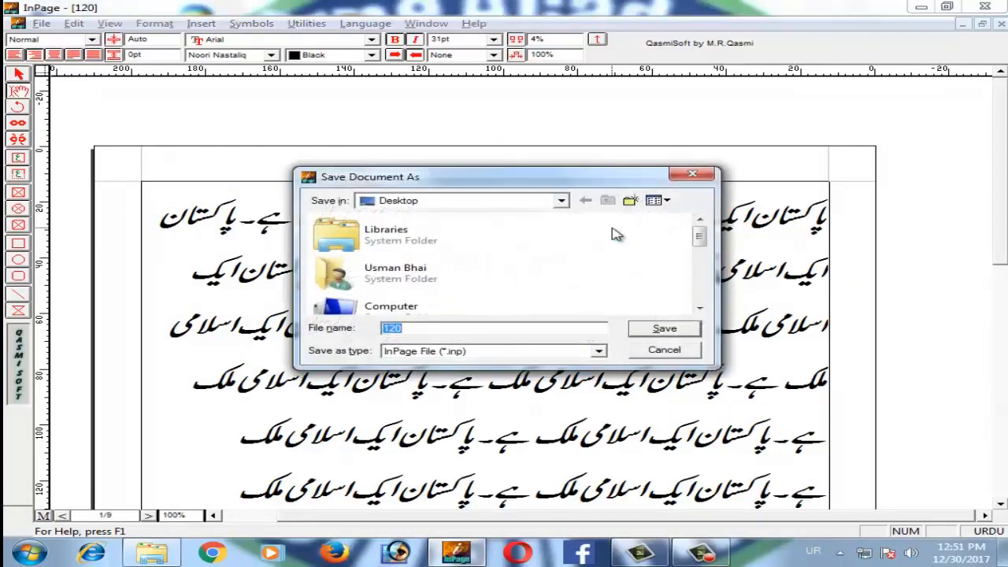
left_click(464, 328)
key("BackSpace")
type("5")
key("Return")
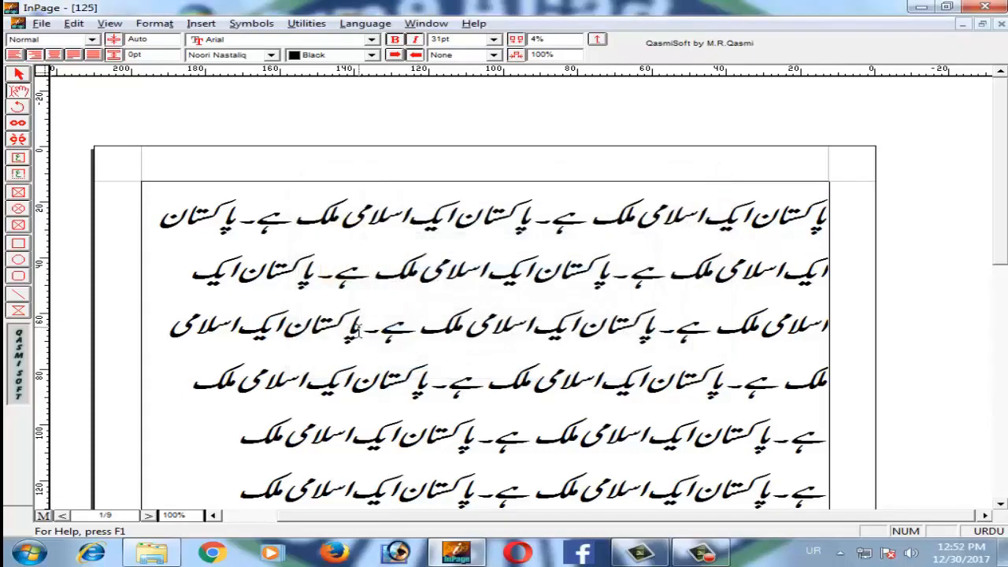
Show the desktop, move the 125 file icon beside the 120 file, and return to InPage.
left_click(921, 7)
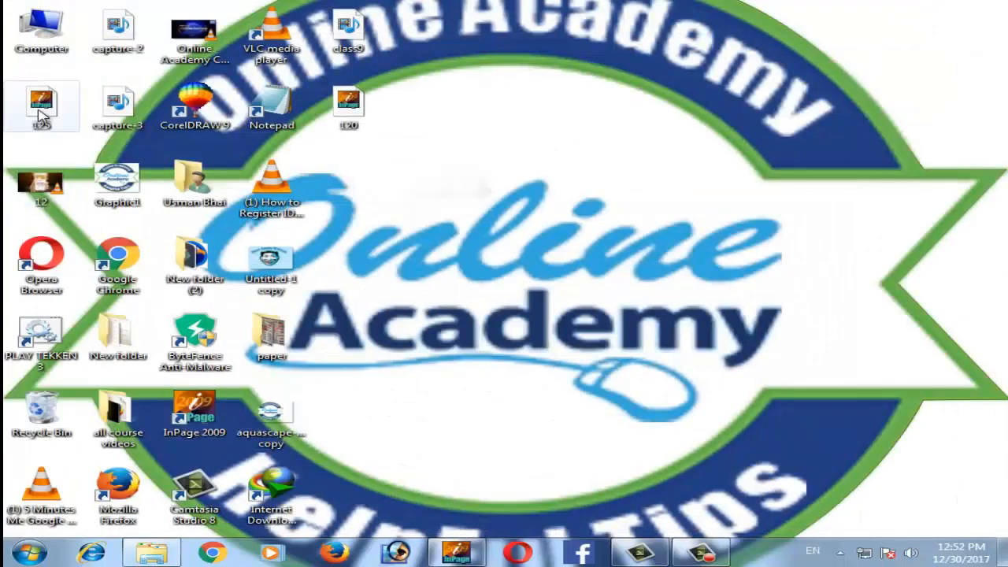
left_click_drag(41, 107, 350, 181)
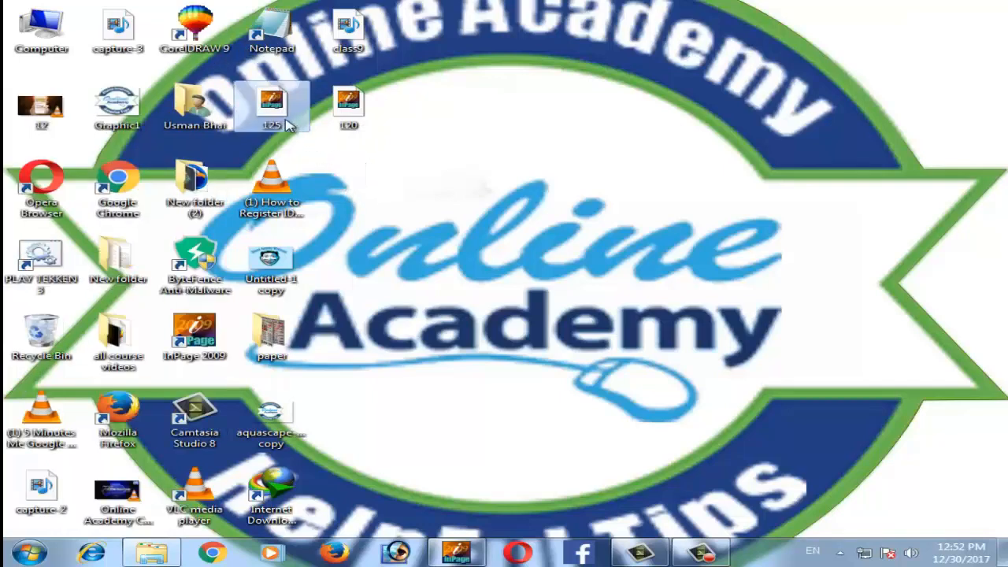
left_click(469, 553)
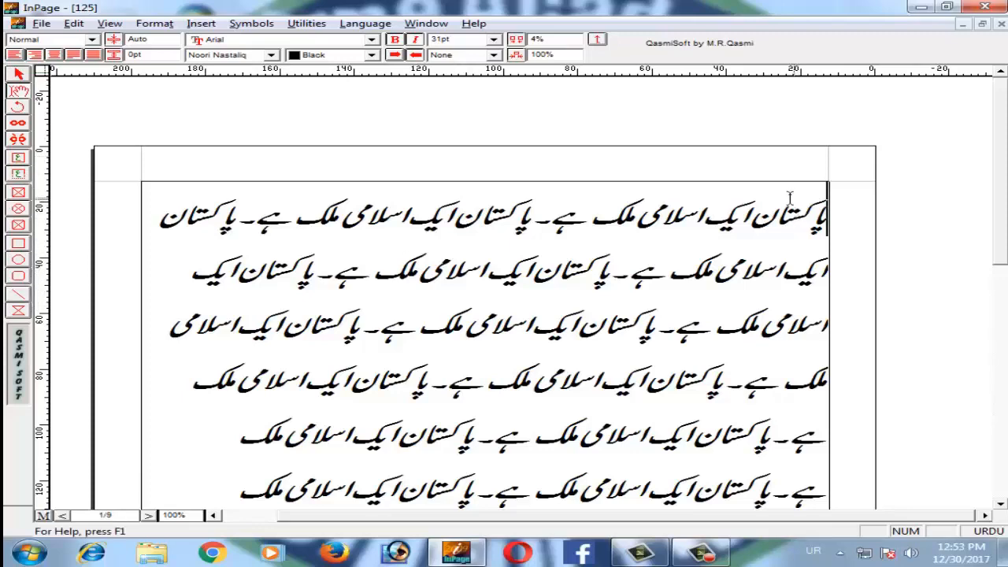
Create a new one-page A4 portrait document and draw a text box about 90 mm wide and 40 mm high near the page's top.
key("ctrl+n")
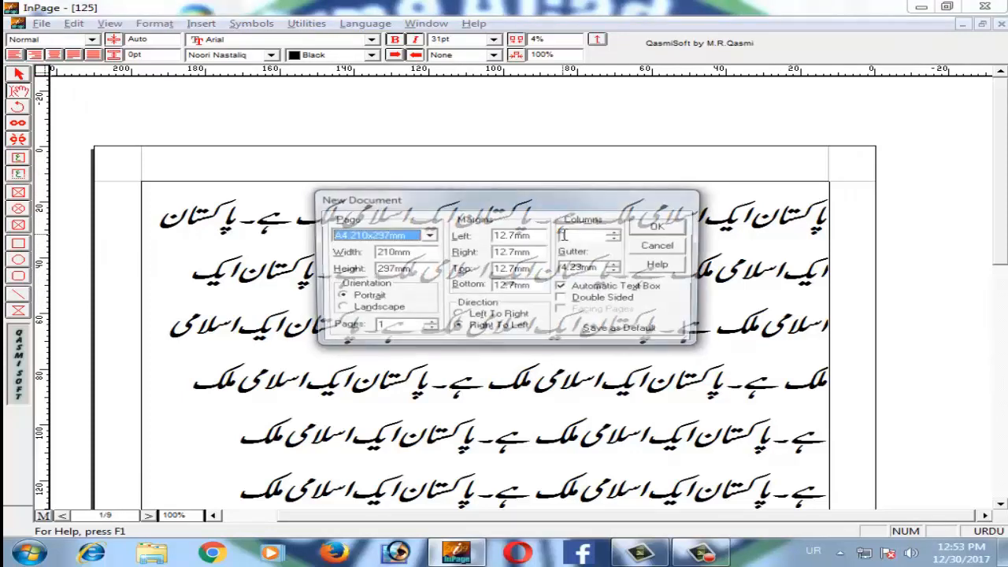
left_click(660, 228)
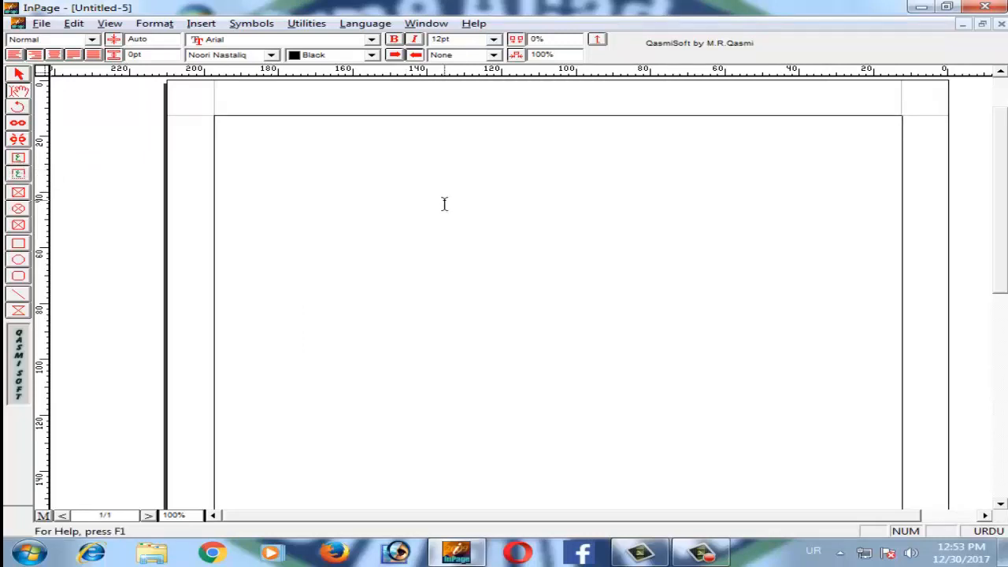
key("shift+F2")
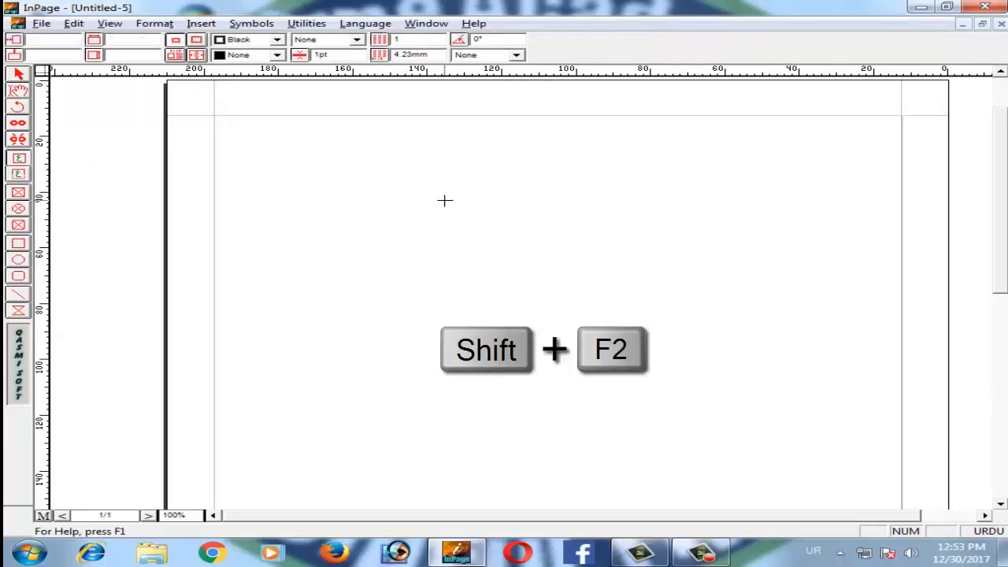
left_click_drag(439, 177, 776, 291)
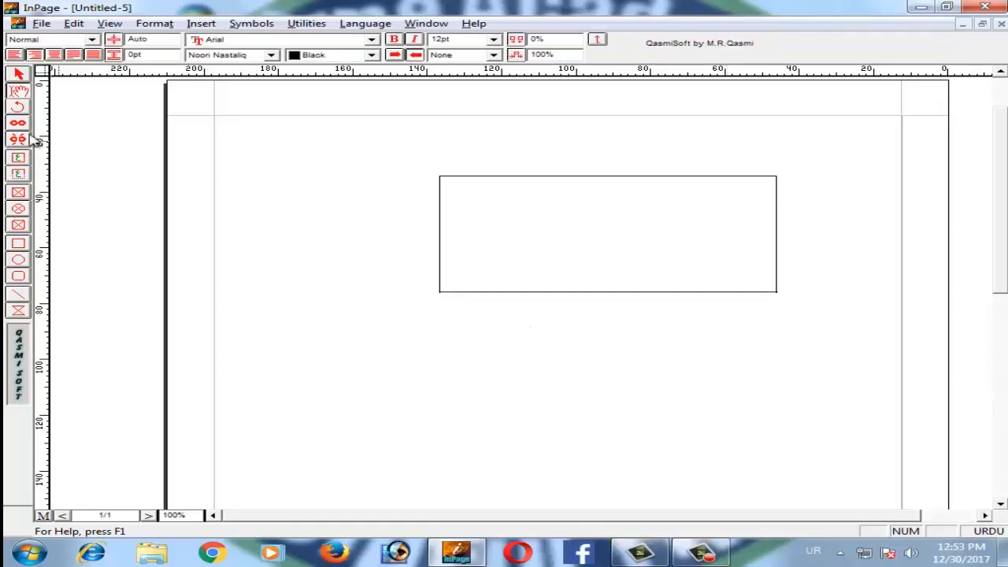
Draw a title text box about 88 mm wide below the first text box.
left_click(19, 158)
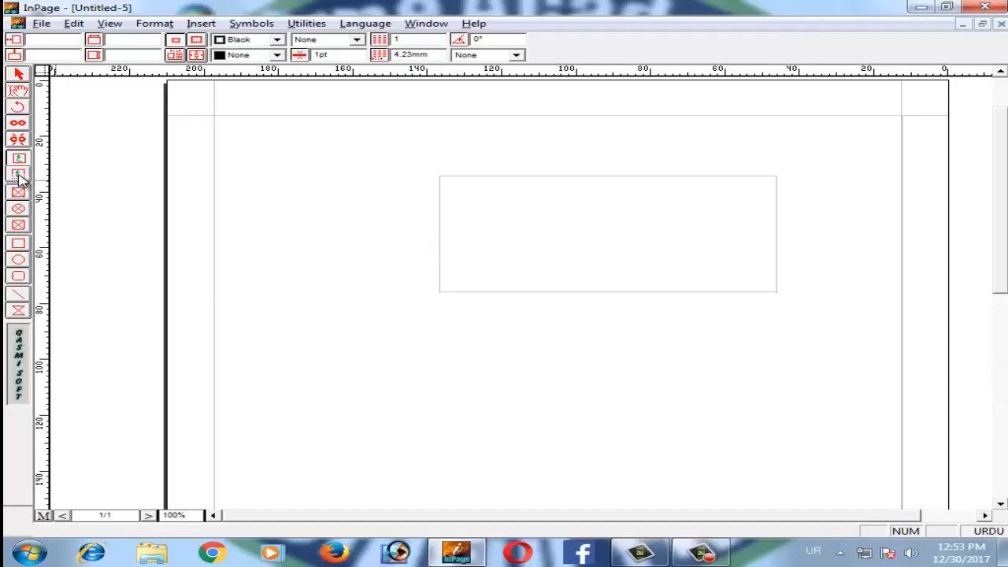
key("shift+F3")
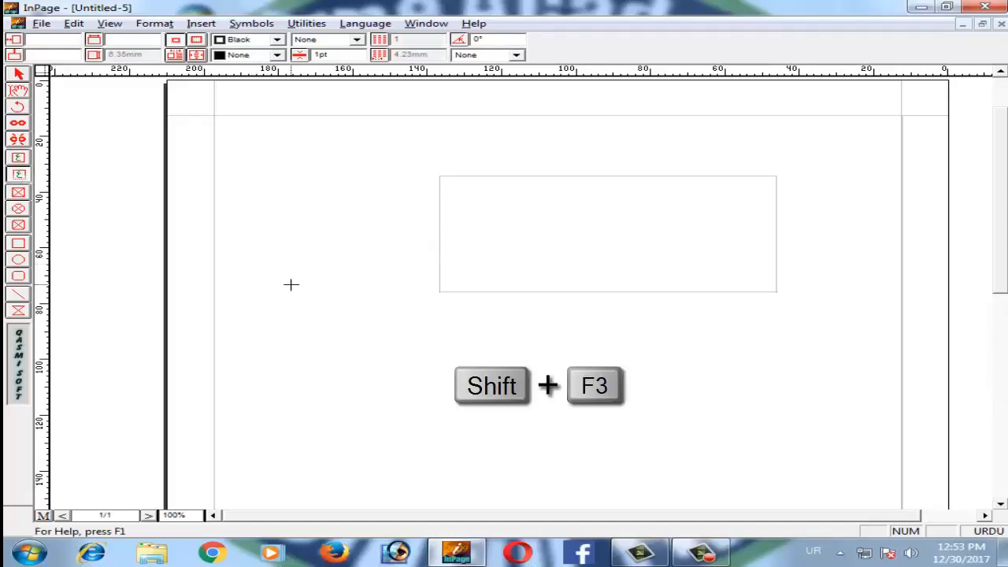
key("shift+F3")
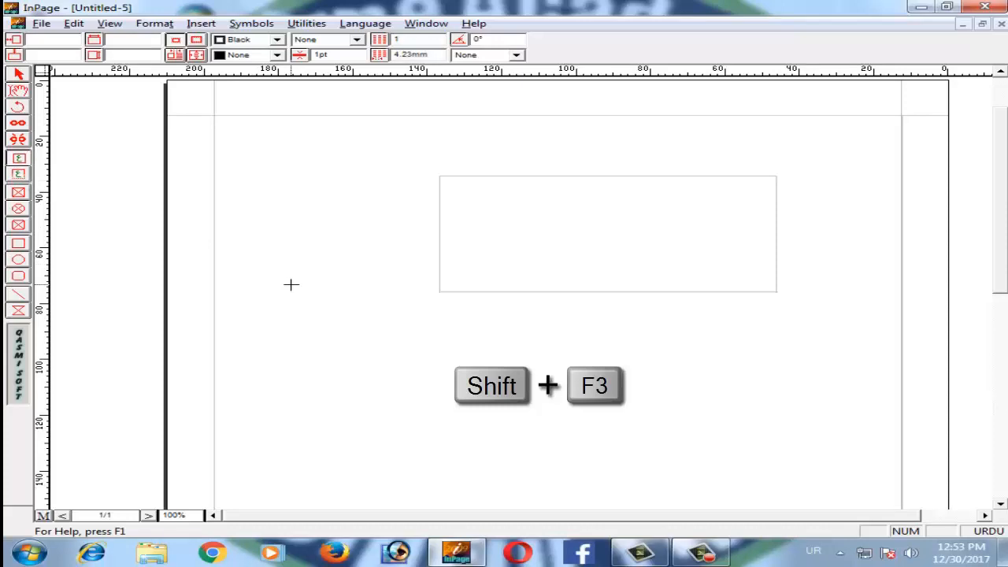
left_click_drag(315, 333, 641, 400)
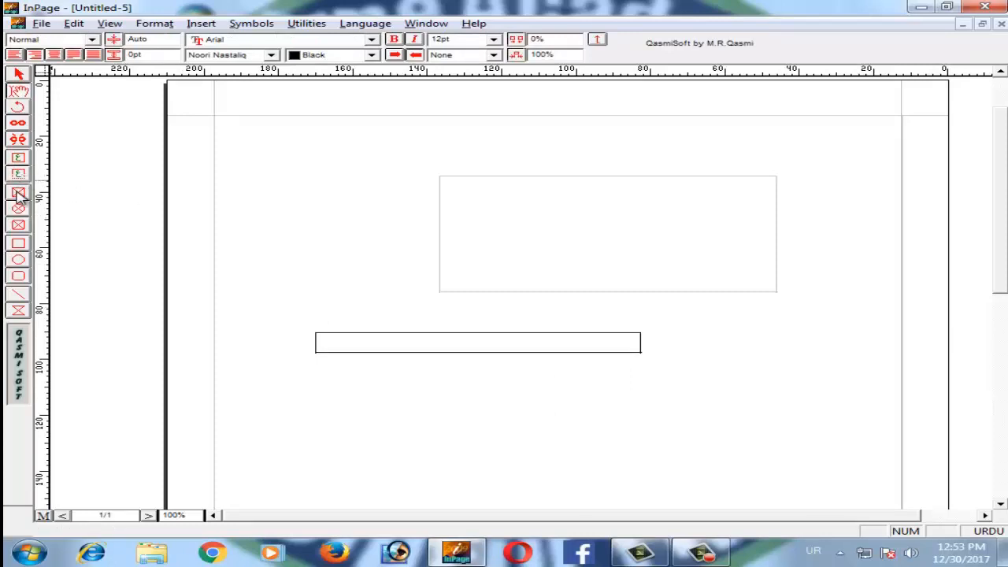
Draw a rectangular picture box about 36 mm wide beside the large text box and an elliptical picture box over the title box's right end.
key("shift+F4")
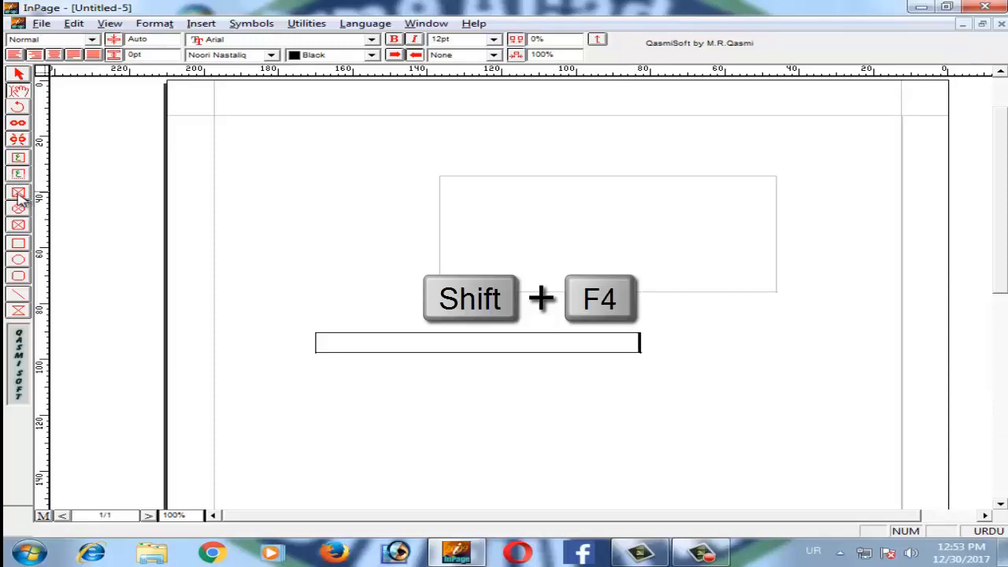
left_click(19, 196)
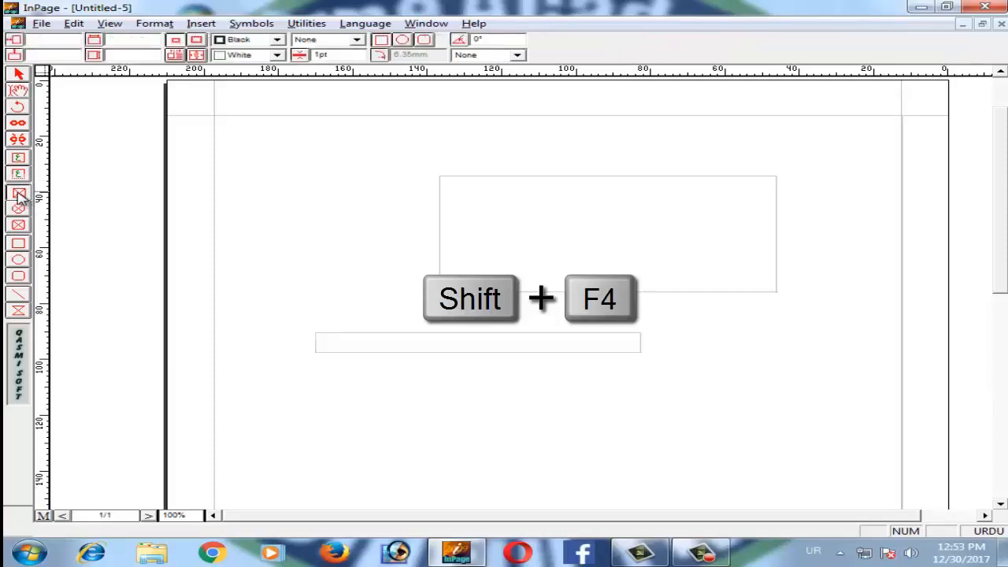
mouse_move(235, 186)
left_mouse_down()
mouse_move(345, 281)
mouse_move(370, 290)
left_mouse_up()
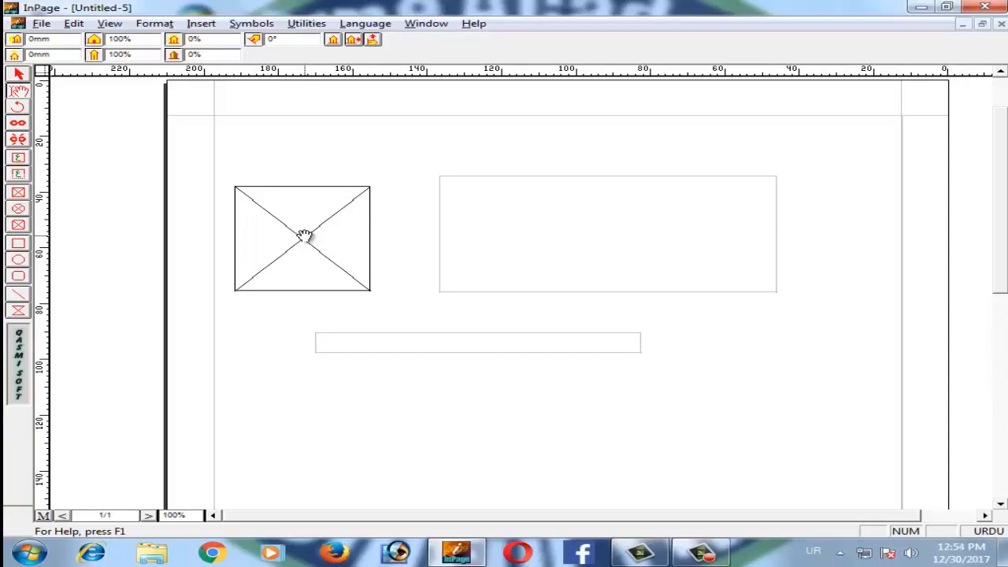
key("shift+F5")
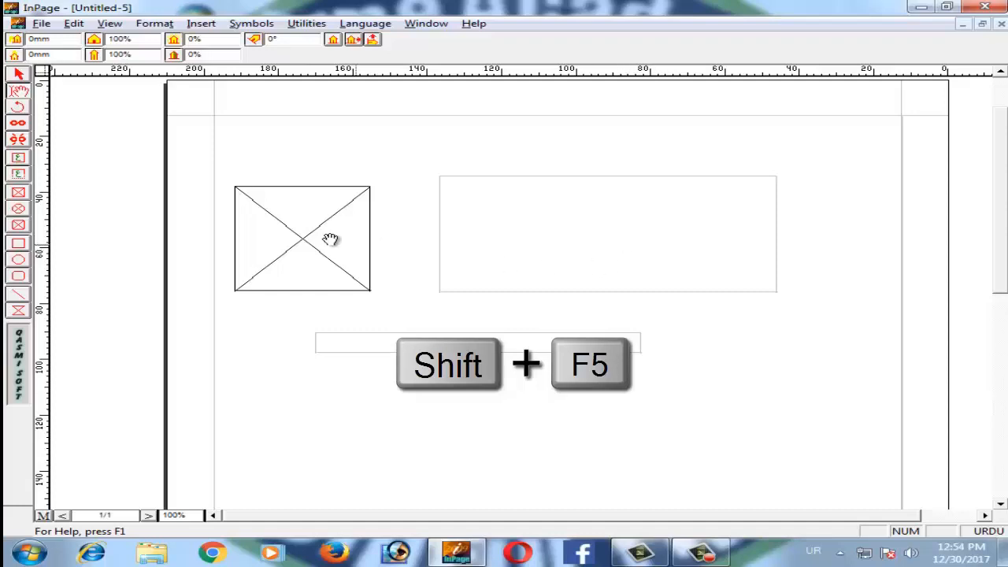
left_click_drag(646, 360, 670, 386)
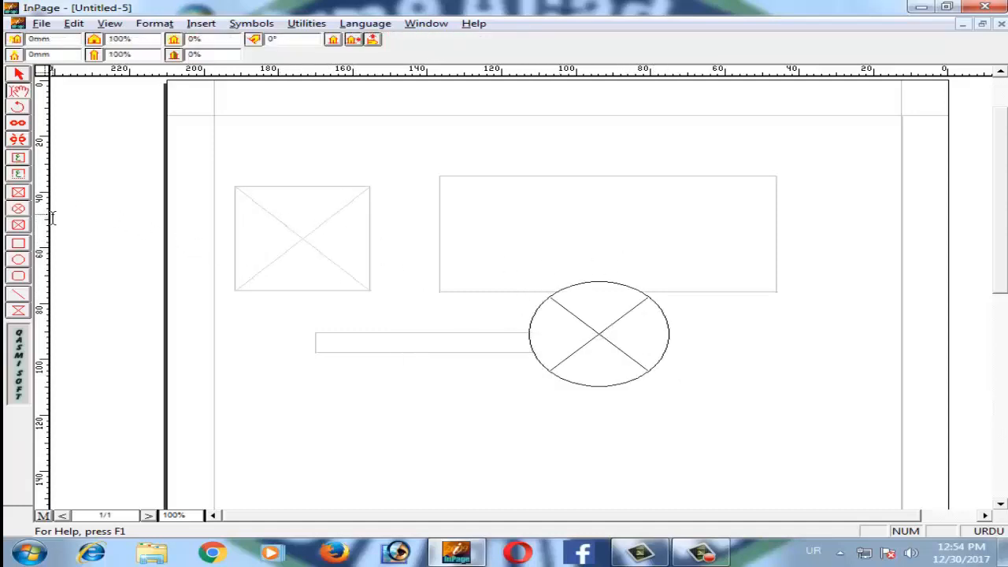
Draw a rounded picture box about 41 mm wide below the rectangular one and a plain rectangle about 42 by 33 mm beside it.
key("shift+F6")
left_click_drag(245, 347, 399, 442)
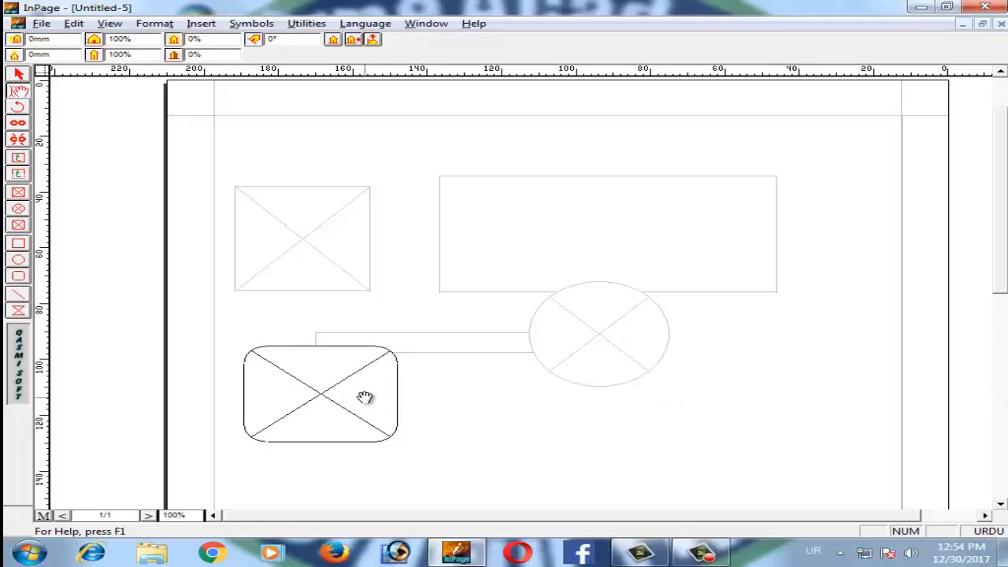
key("shift+F7")
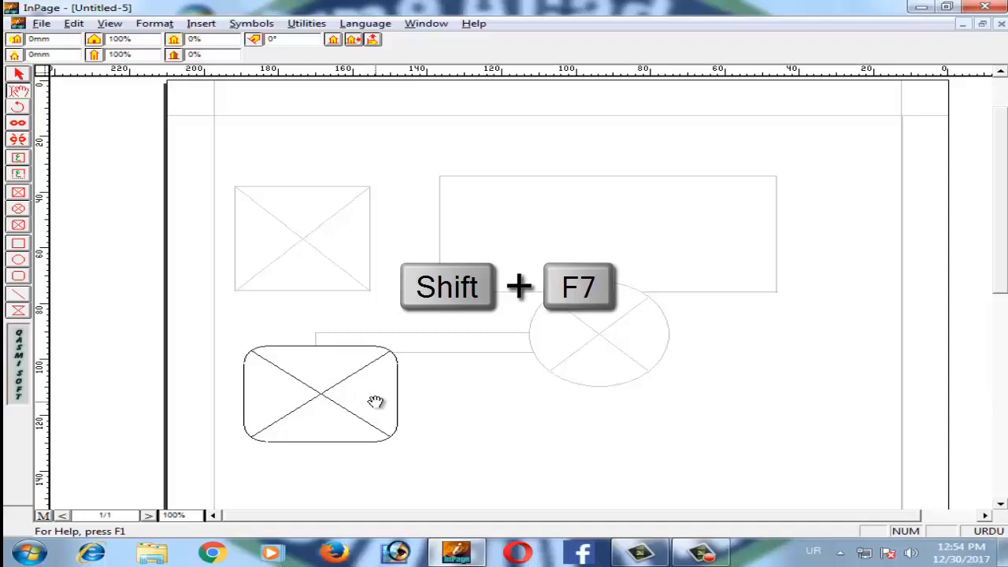
key("shift+F7")
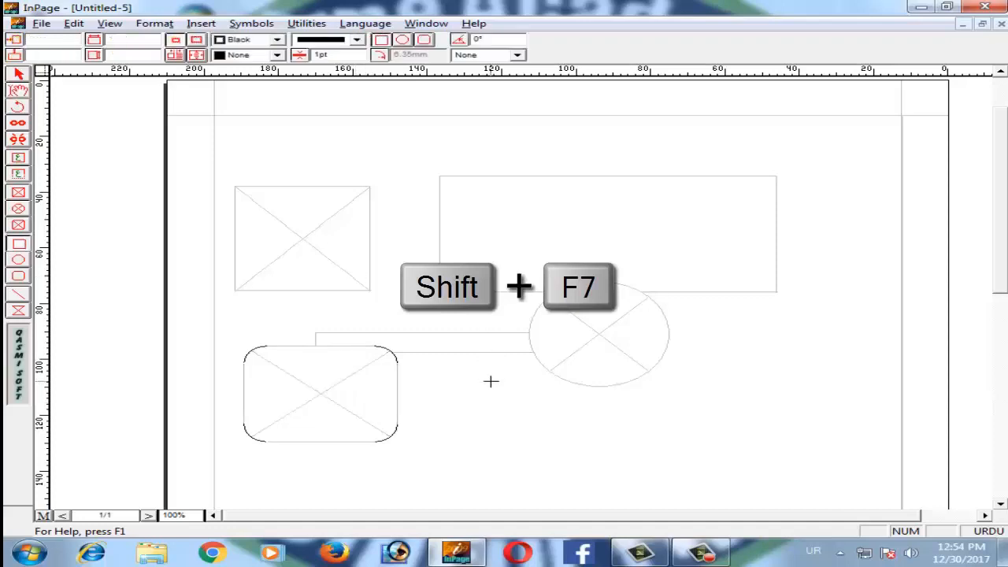
left_click_drag(471, 382, 627, 471)
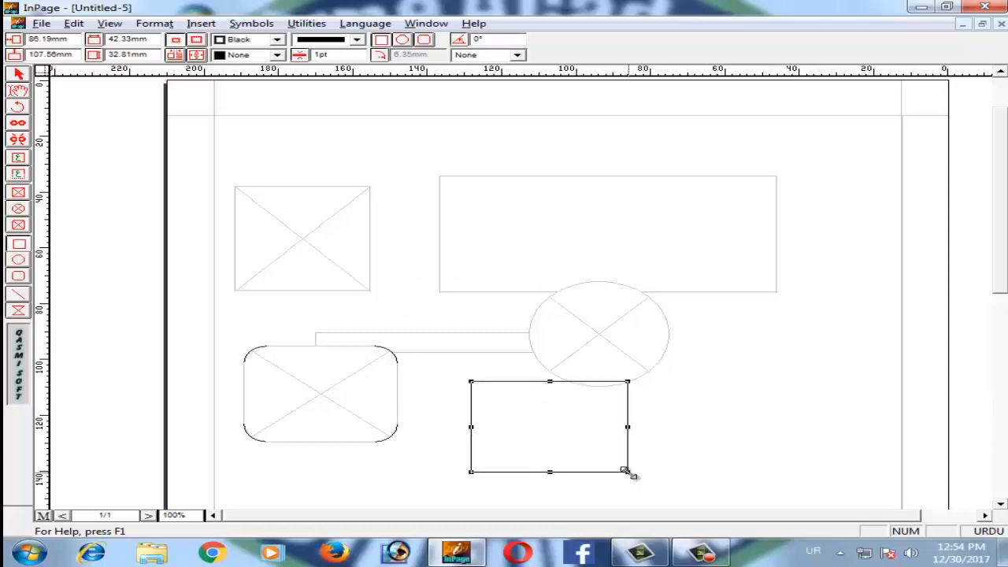
Draw an ellipse about 40 by 36 mm beside the rectangle and a rounded rectangle about 58 by 35 mm over the large text box's upper-right corner.
key("shift+F8")
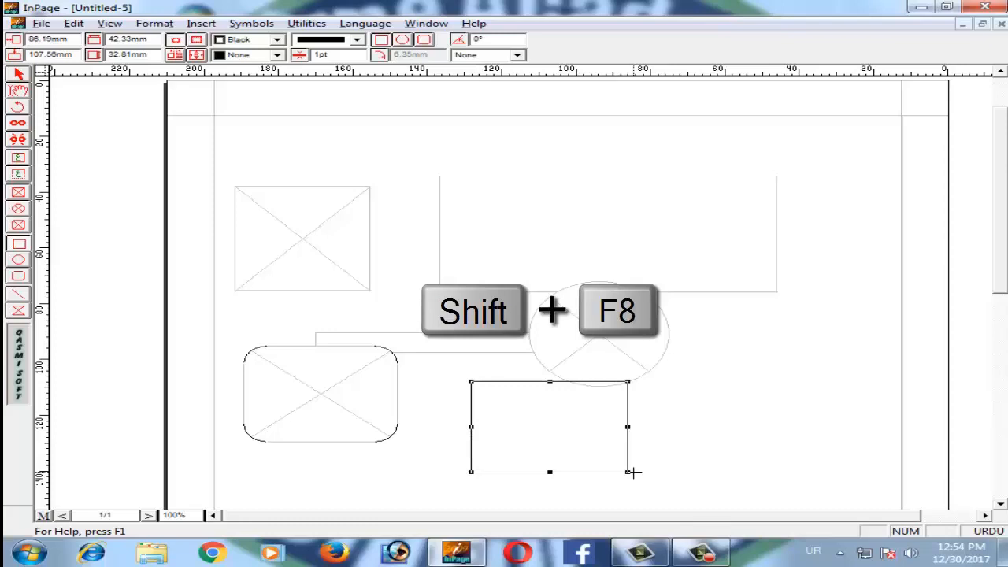
left_click_drag(694, 349, 844, 448)
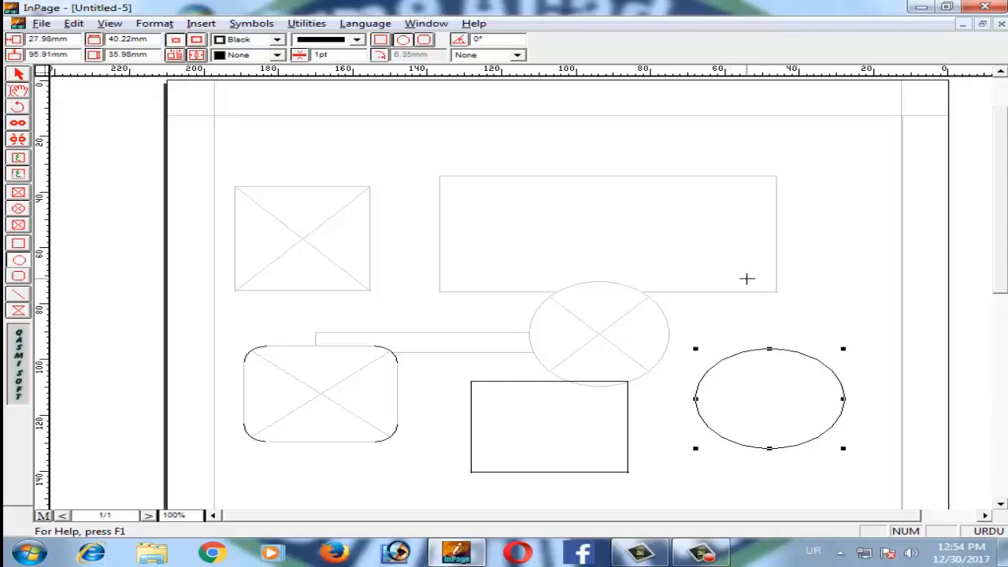
key("shift+F9")
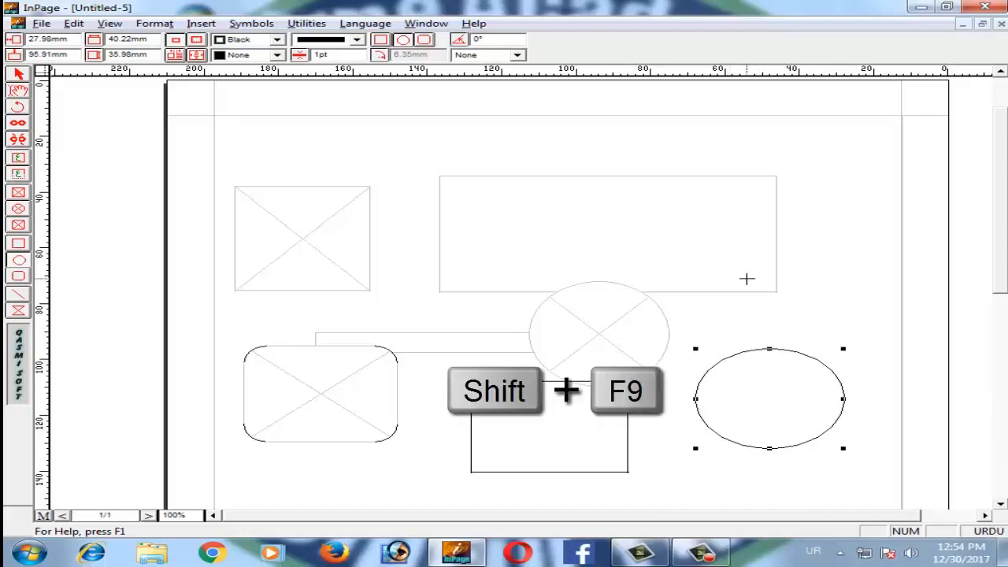
key("shift+F9")
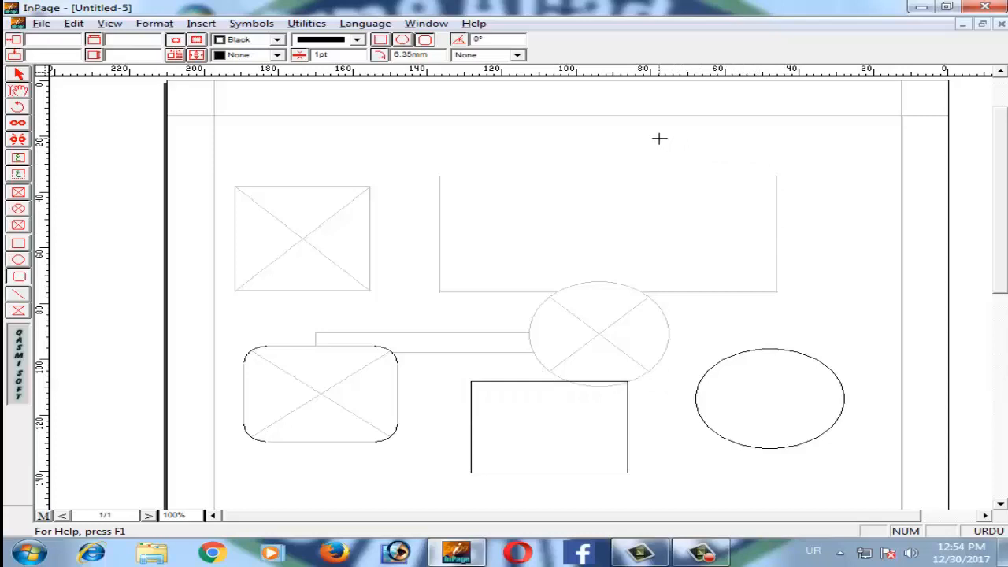
left_click_drag(659, 139, 875, 235)
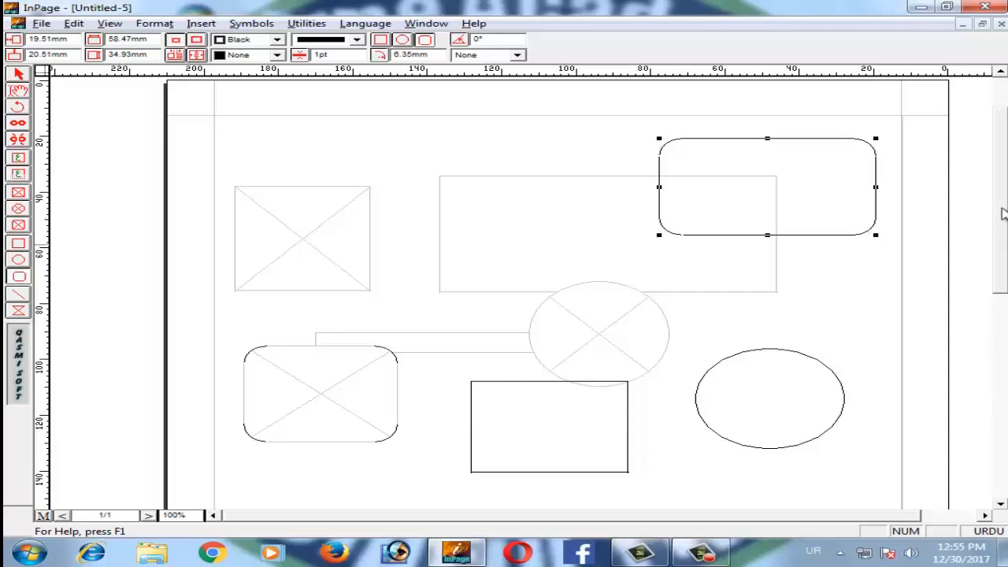
Activate the Line tool for drawing in the empty page area below the shapes.
scroll(1005, 268, "down", 3)
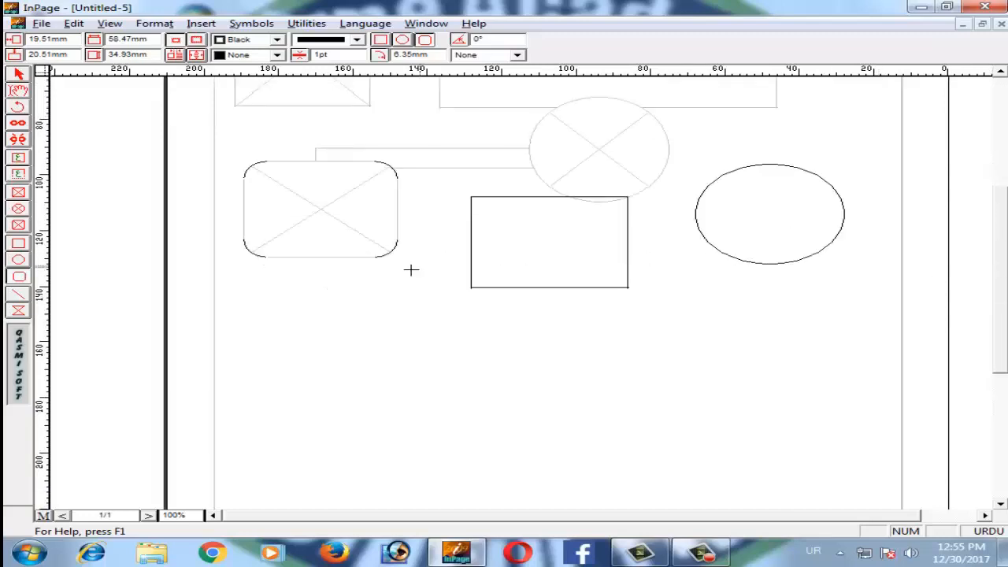
key("shift+F10")
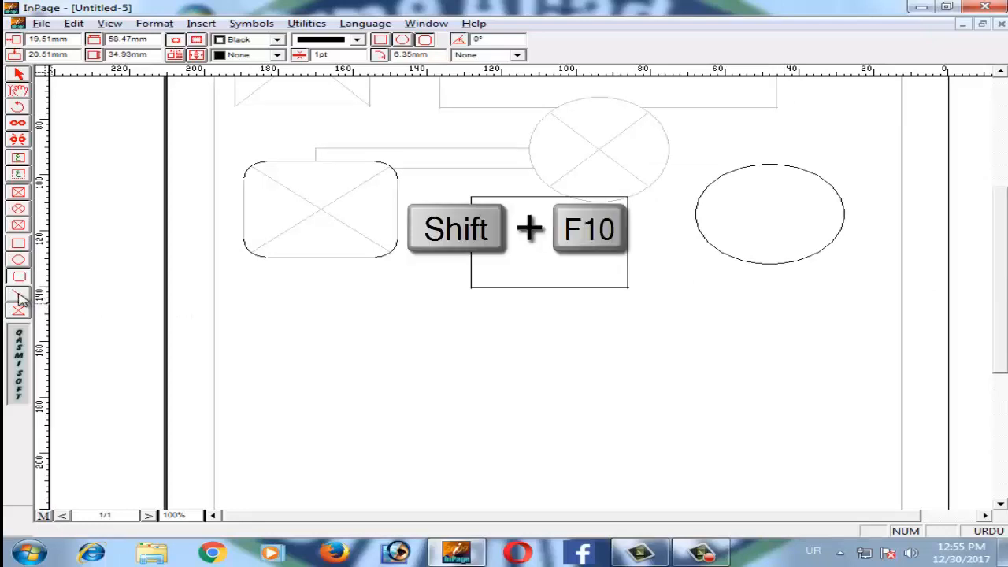
left_click(19, 297)
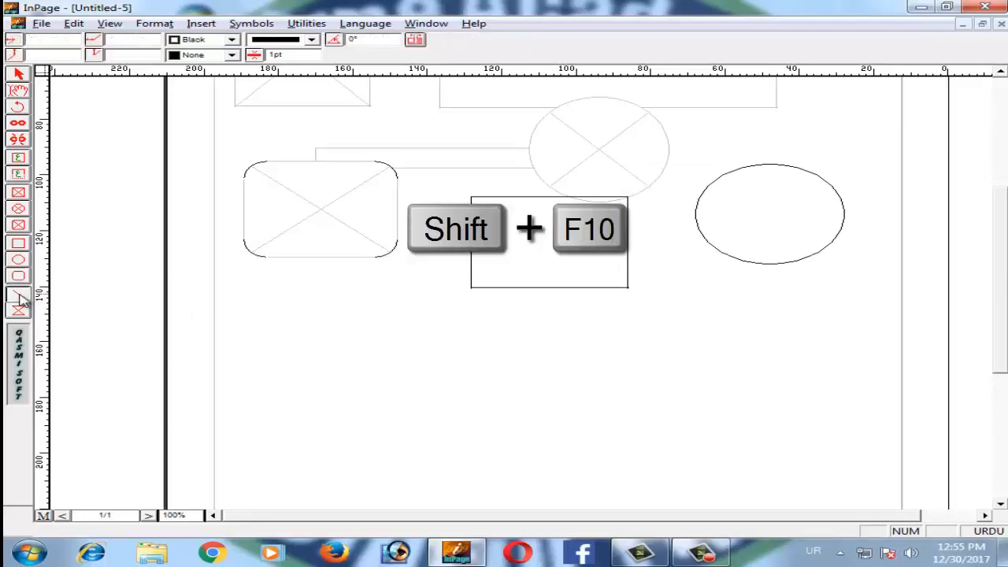